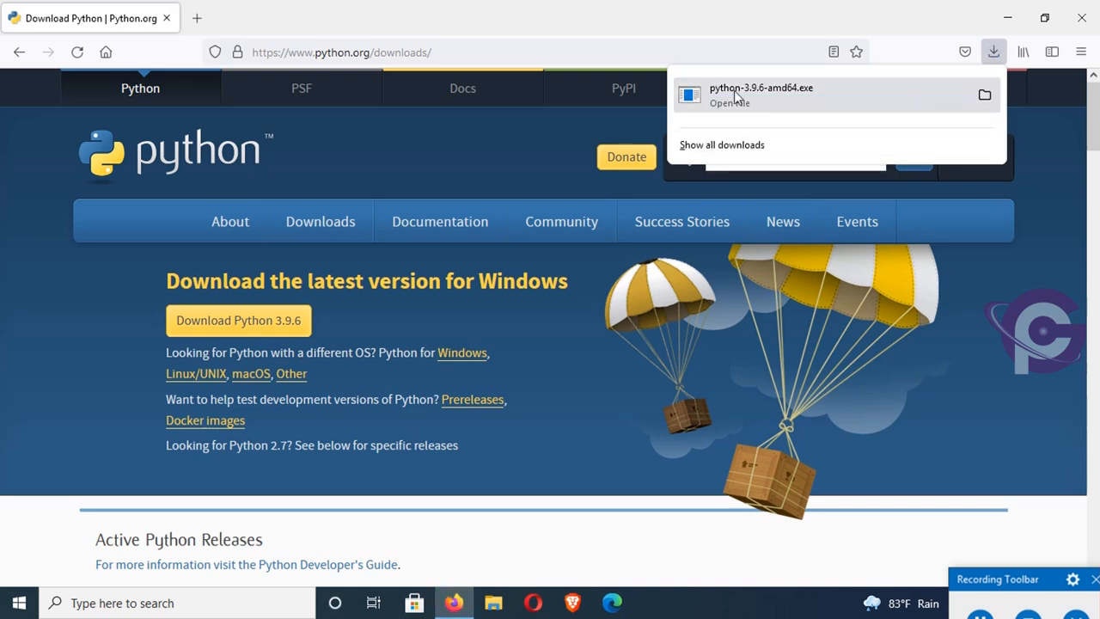
# - Install Python 3.9.6 with default settings from the downloaded python-3.9.6-amd64.exe, and disable the path length limit before closing setup
pyautogui.click(985, 95)
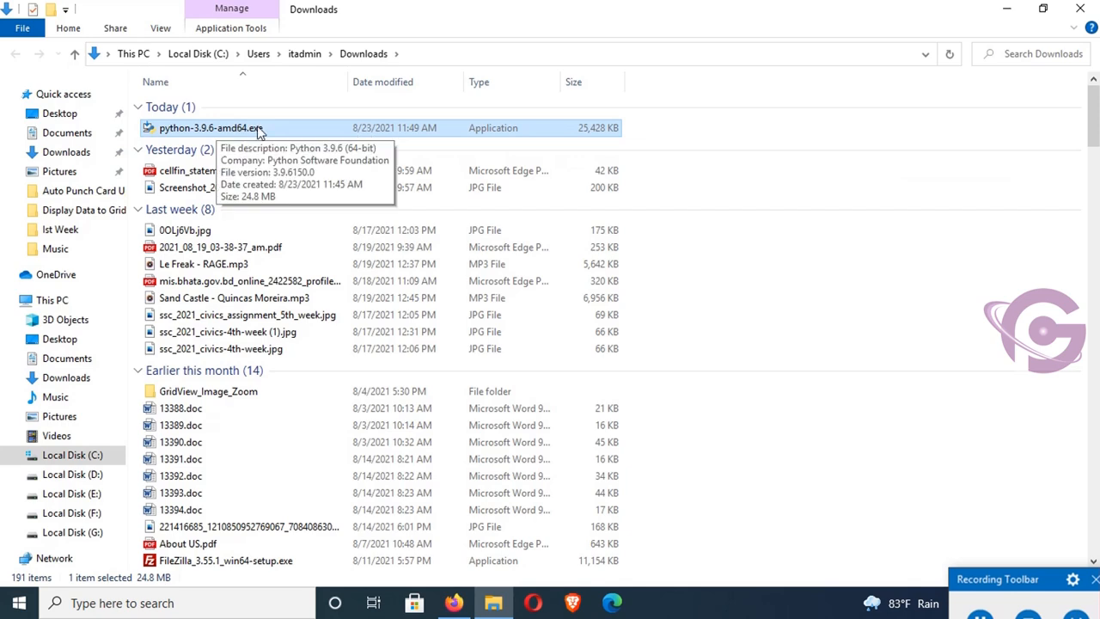
pyautogui.doubleClick(259, 129)
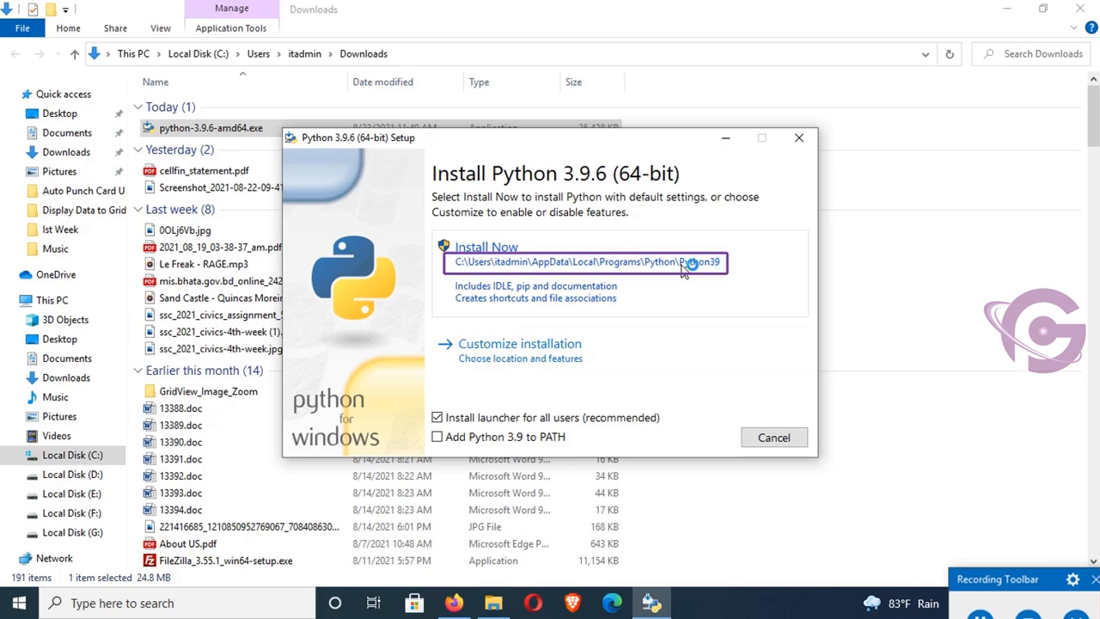
pyautogui.click(484, 249)
pyautogui.click(1004, 9)
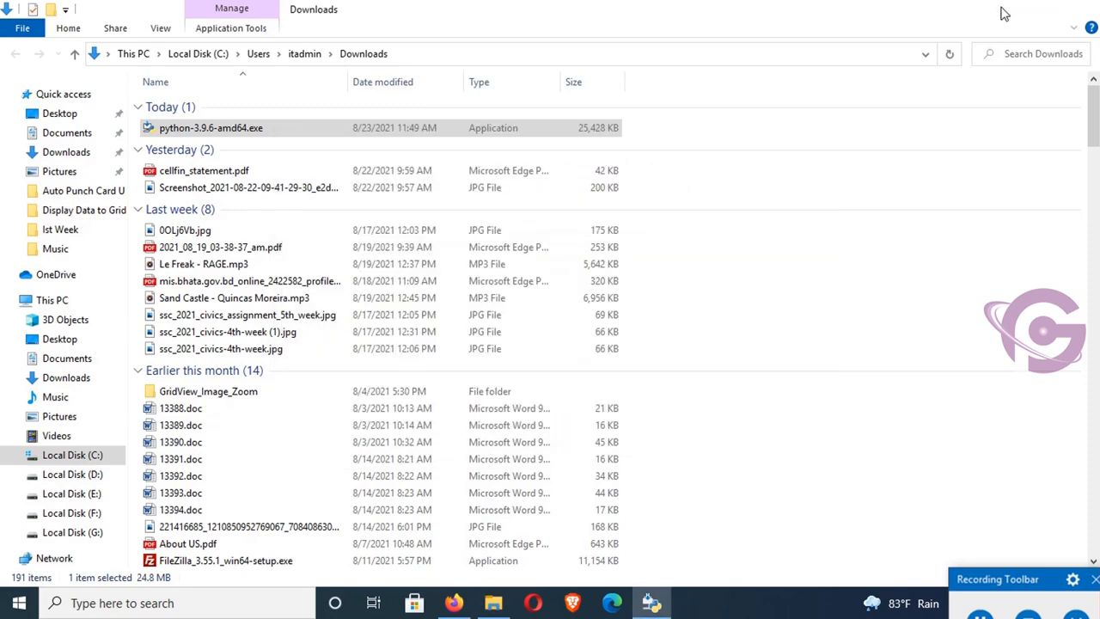
pyautogui.click(1006, 11)
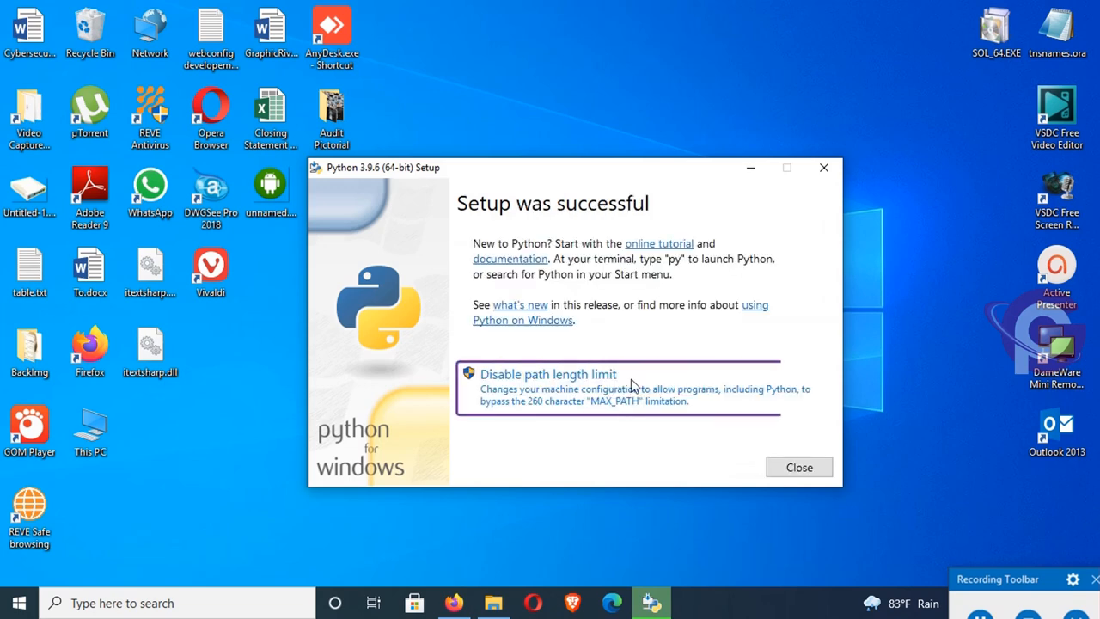
pyautogui.click(568, 396)
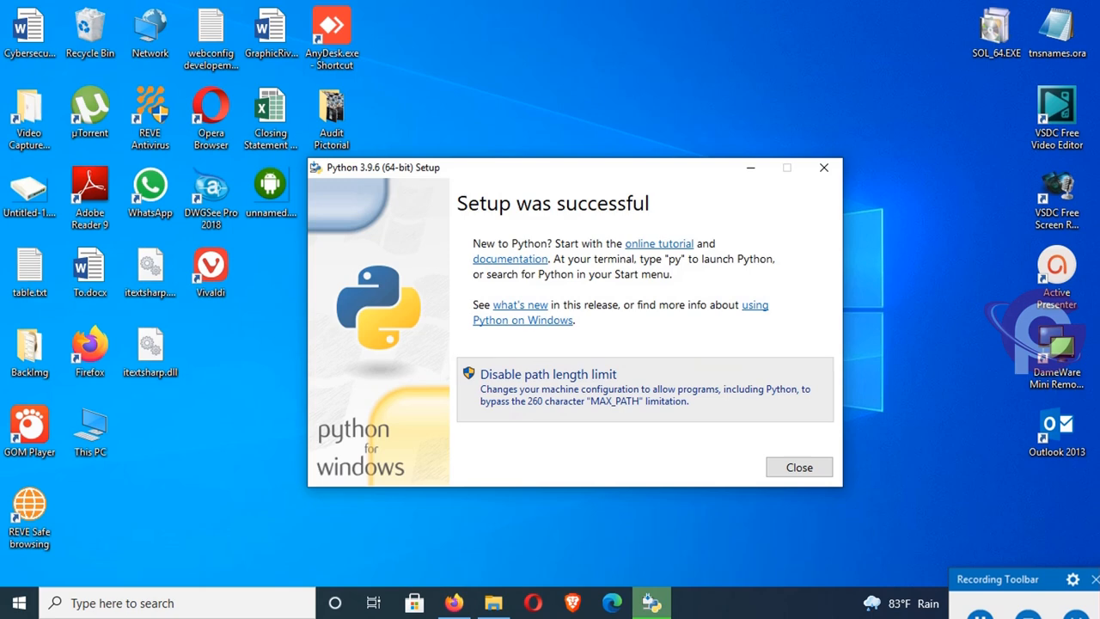
pyautogui.click(795, 470)
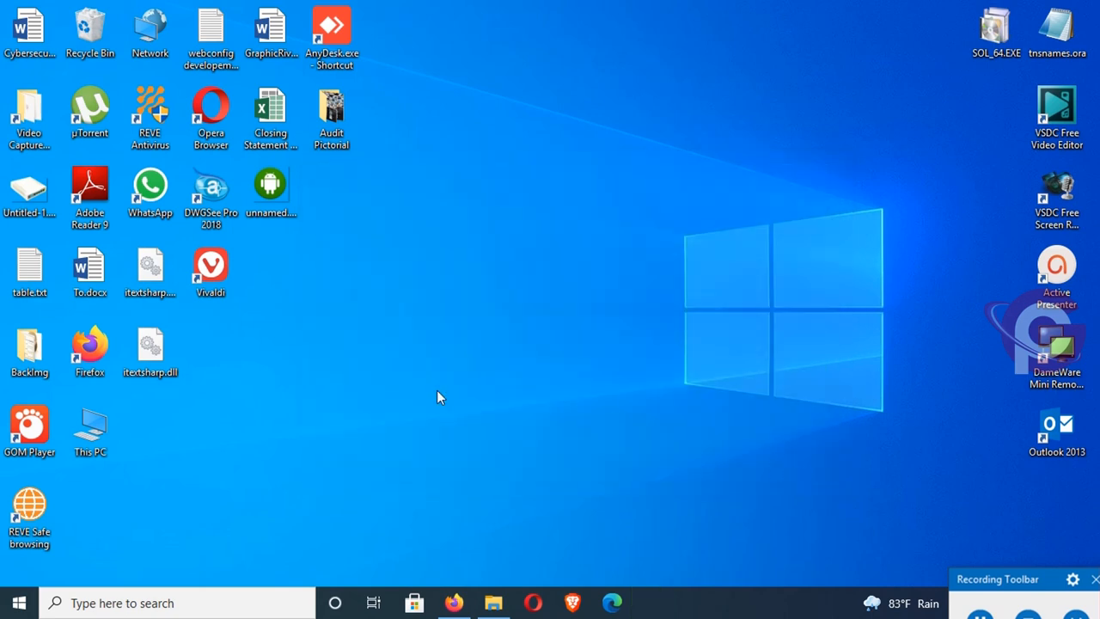
# - Search Windows for python and open IDLE (Python 3.9 64-bit)
pyautogui.click(135, 603)
pyautogui.write('p')
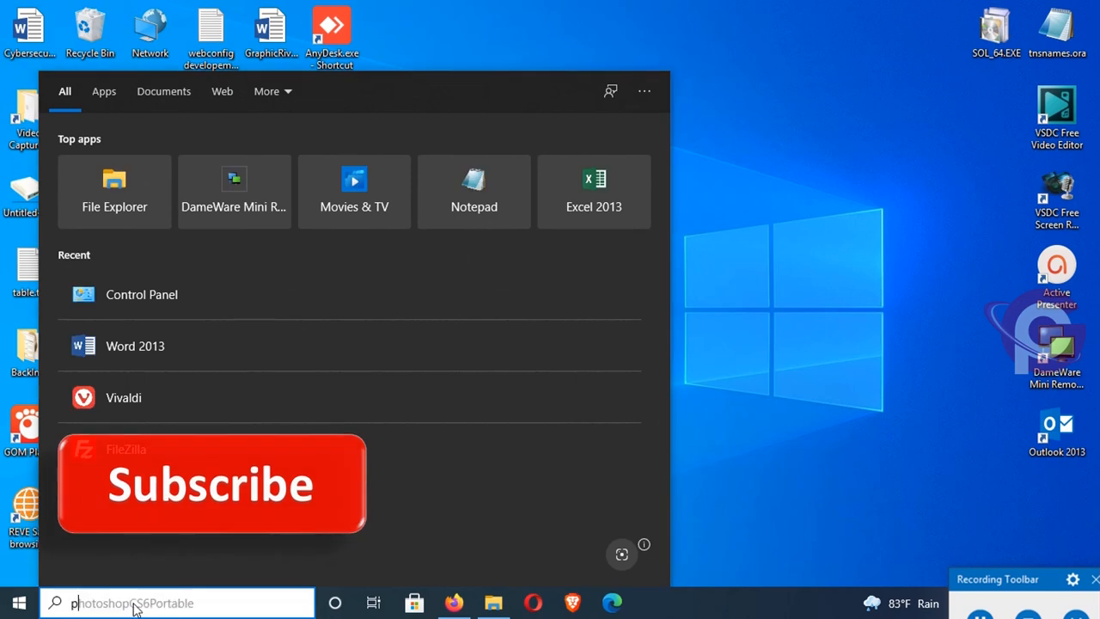
pyautogui.write('ython')
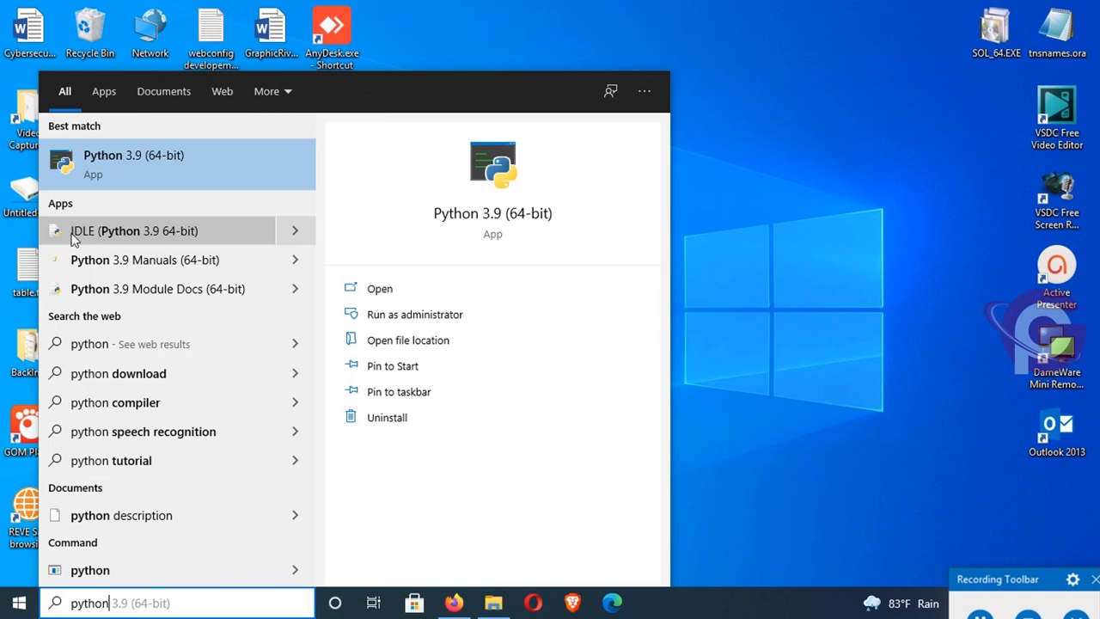
pyautogui.click(143, 233)
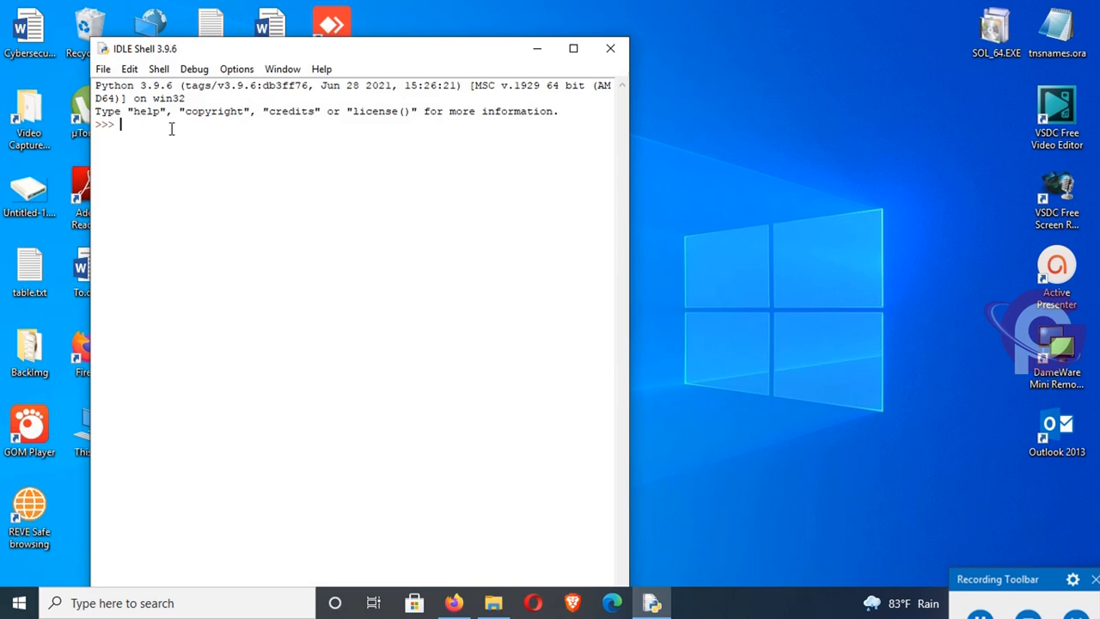
# - Run print("Hello World") at the IDLE Shell prompt
pyautogui.write('print("Hello World')
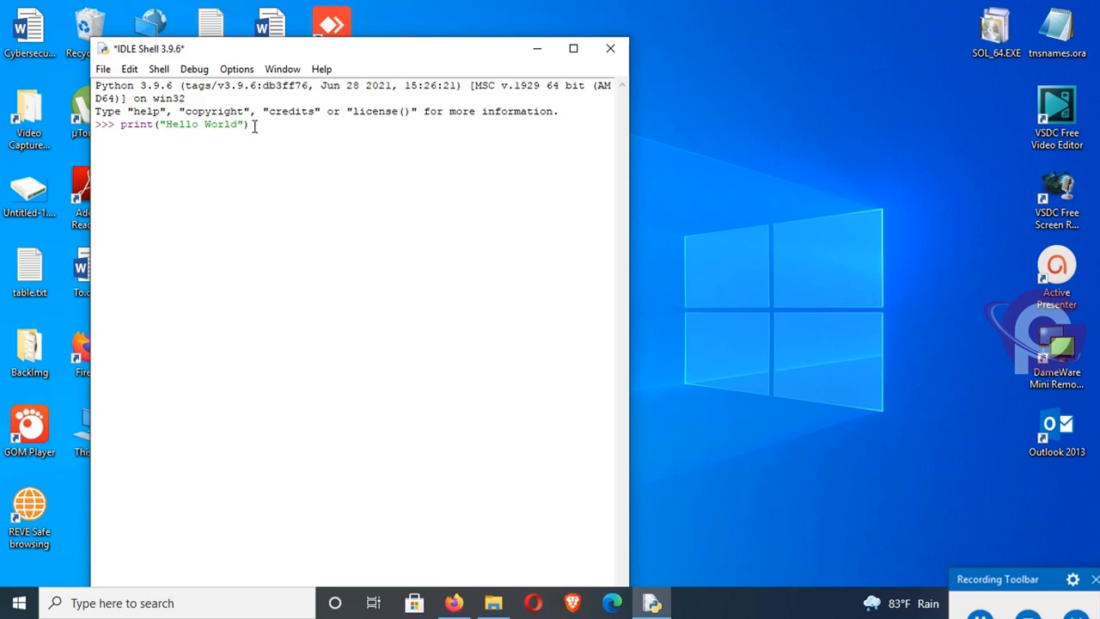
pyautogui.press('Return')
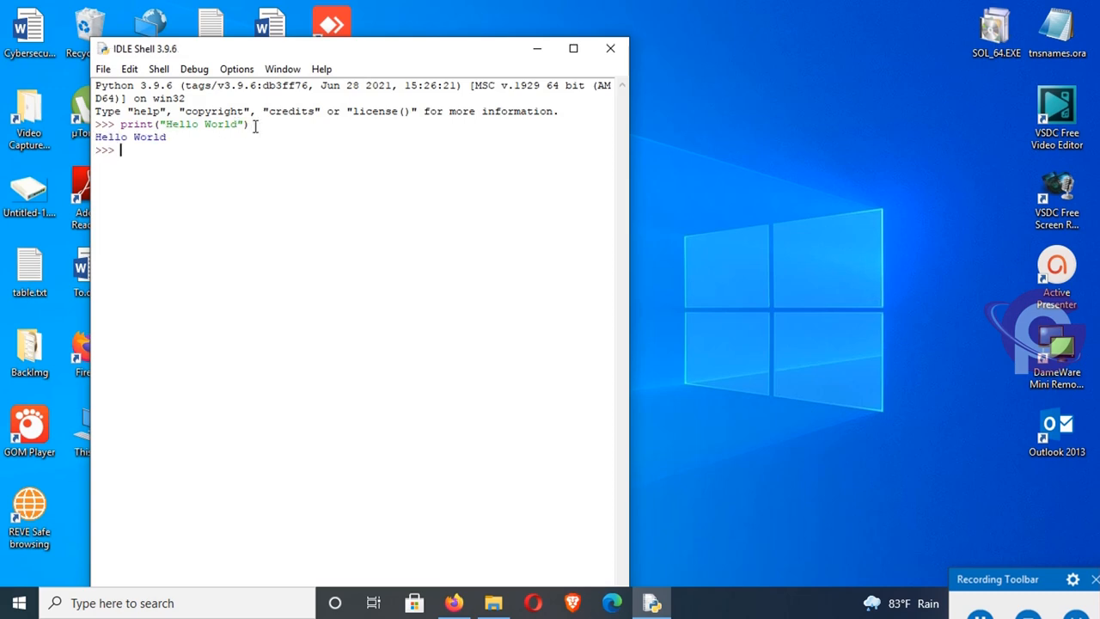
pyautogui.moveTo(167, 138); pyautogui.dragTo(93, 140)
pyautogui.click(172, 155)
# - Set the IDLE shell and editor font size to 29 and apply the setting
pyautogui.click(241, 72)
pyautogui.click(255, 87)
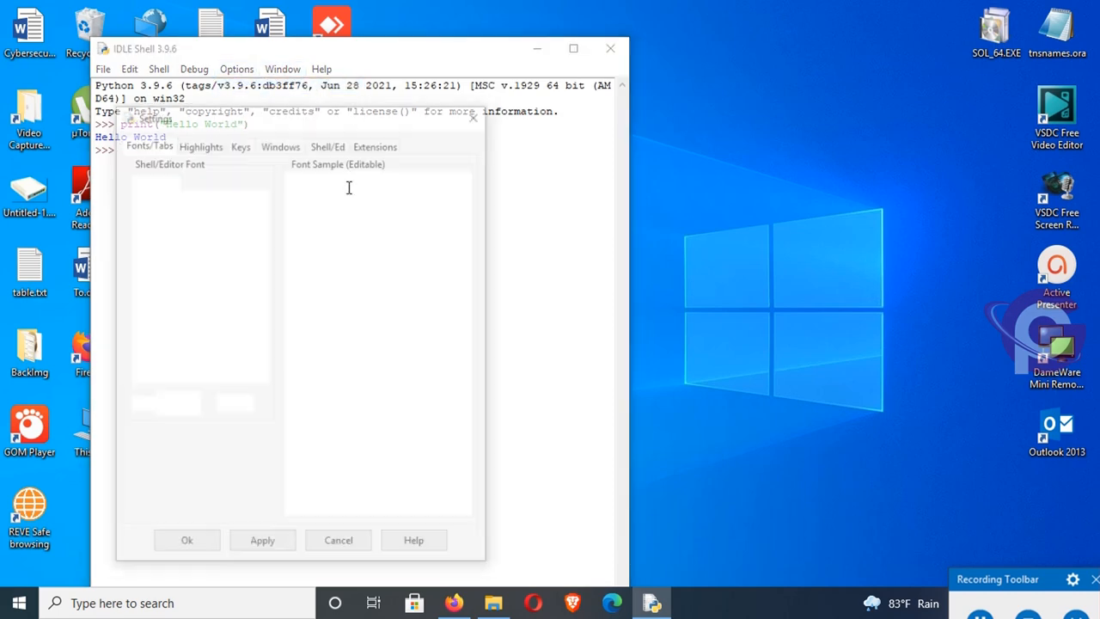
pyautogui.click(176, 406)
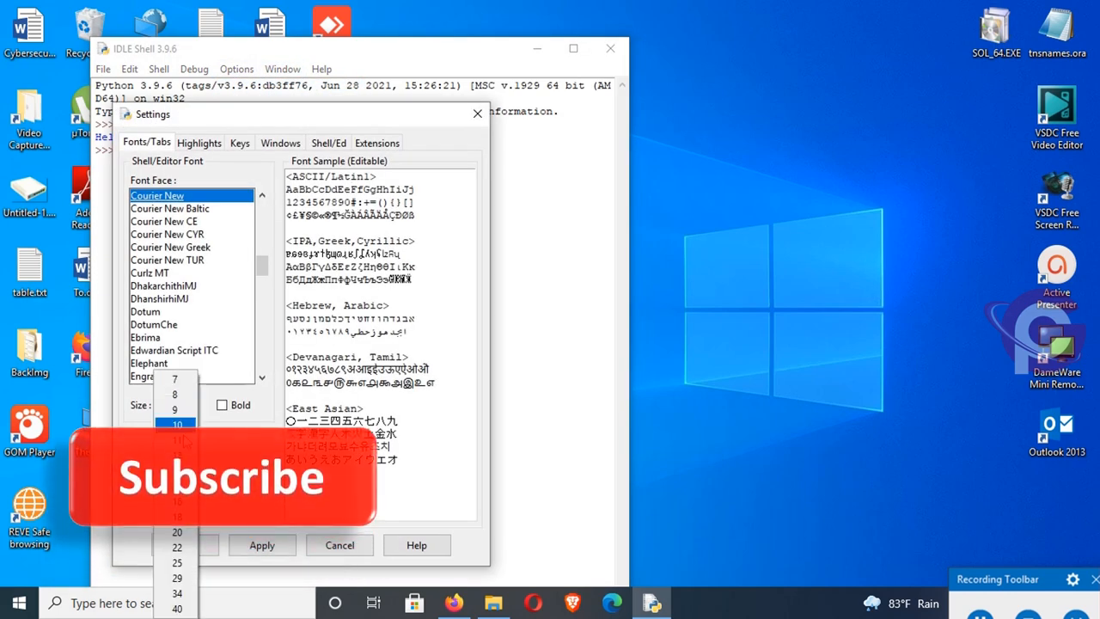
pyautogui.click(177, 578)
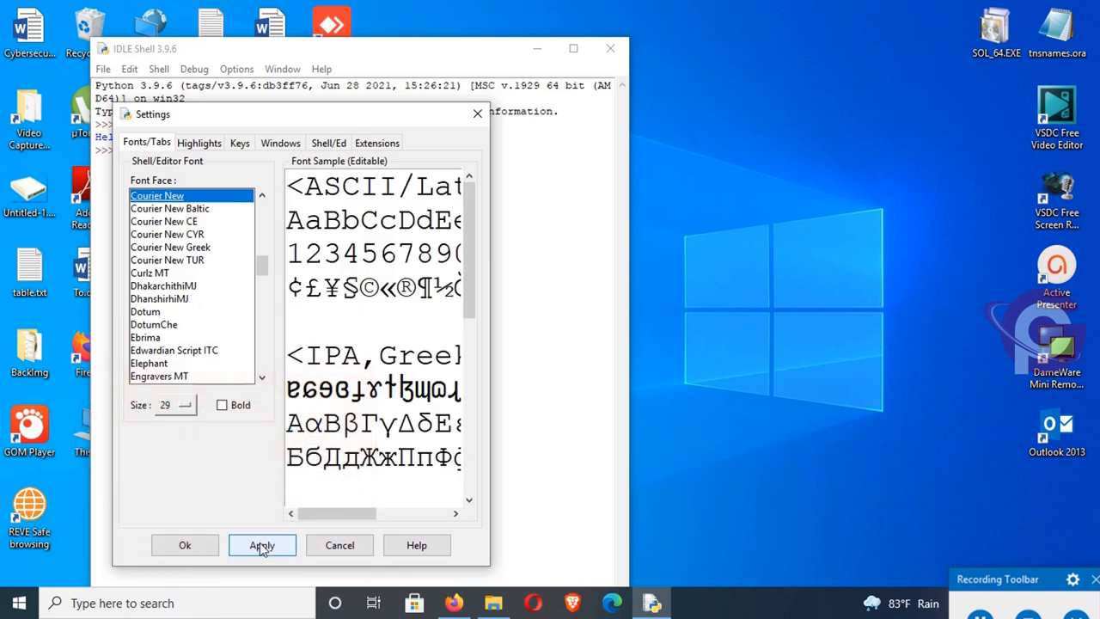
pyautogui.click(260, 545)
pyautogui.click(185, 546)
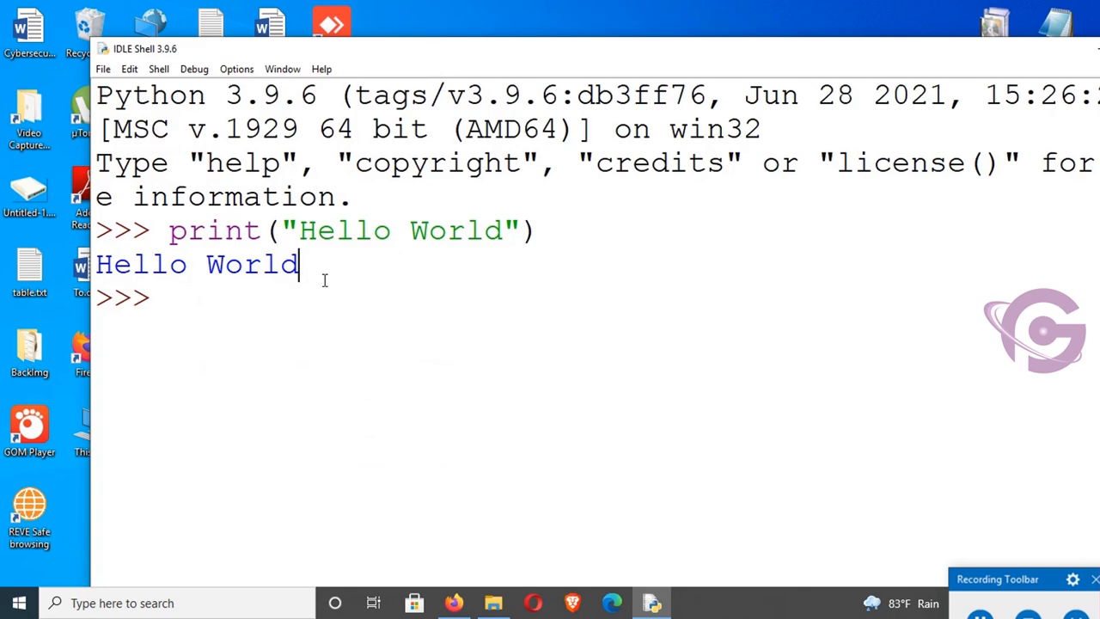
# - Create a new IDLE file containing the line print("hello")
pyautogui.click(103, 70)
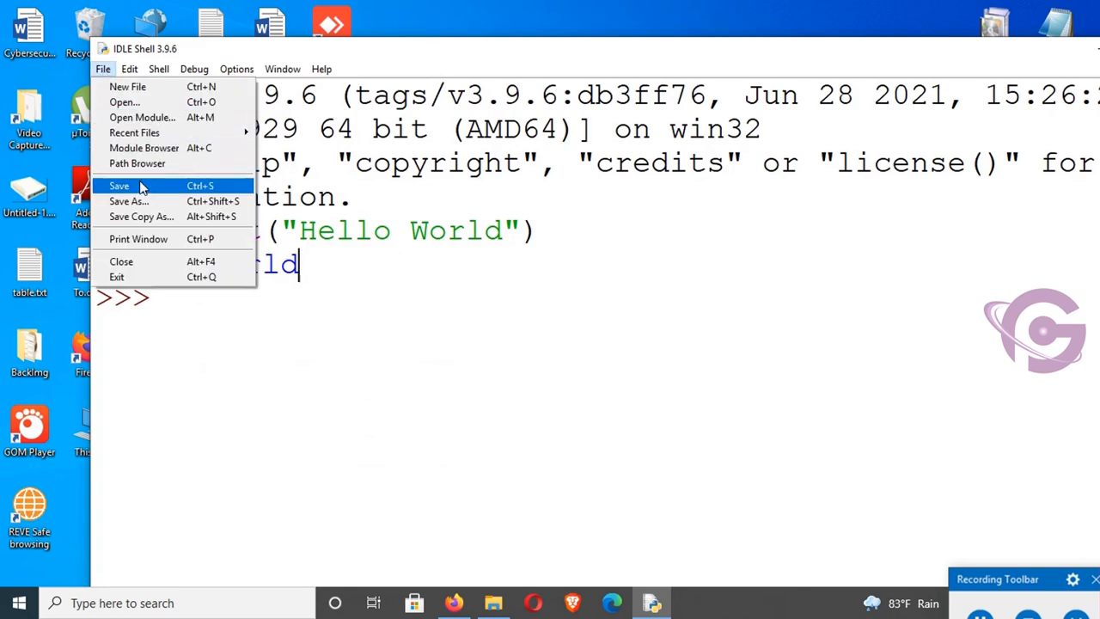
pyautogui.click(135, 86)
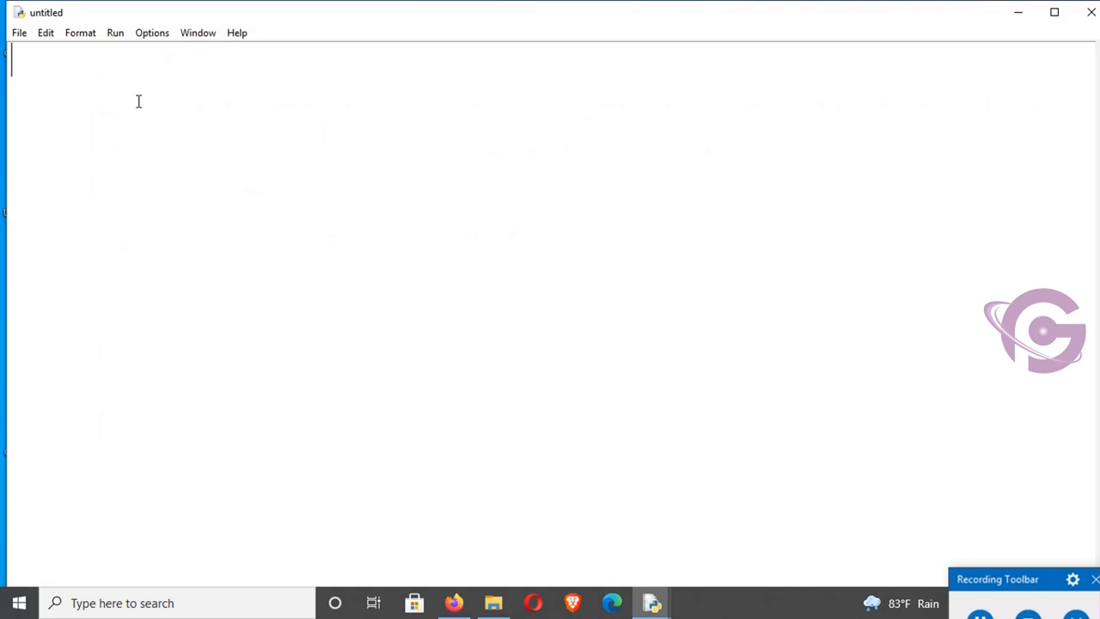
pyautogui.write('print("he')
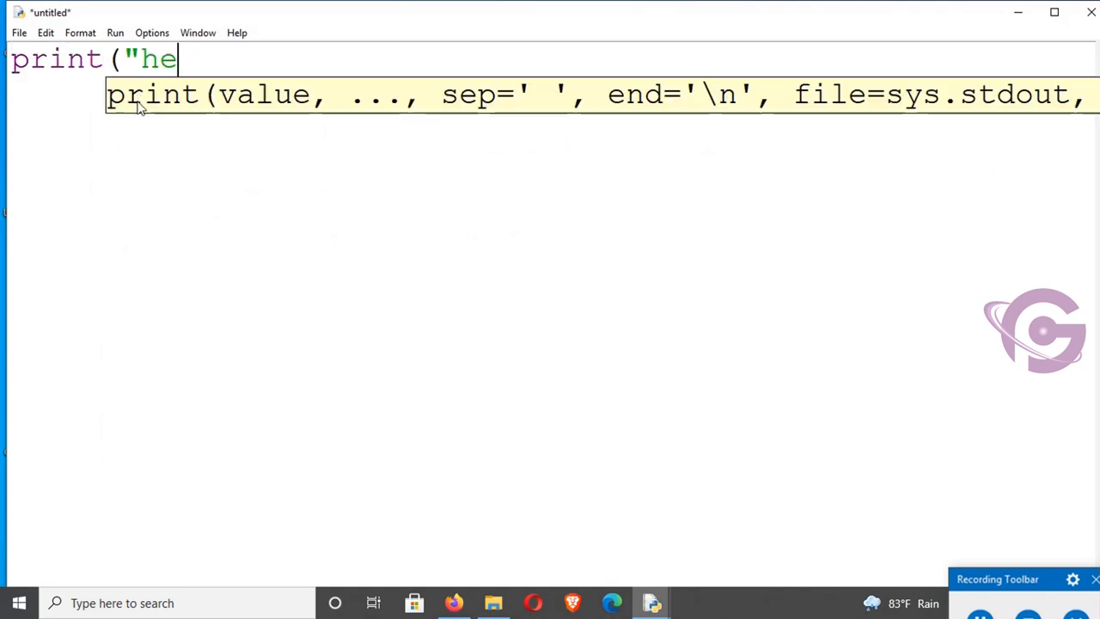
pyautogui.write('llo")')
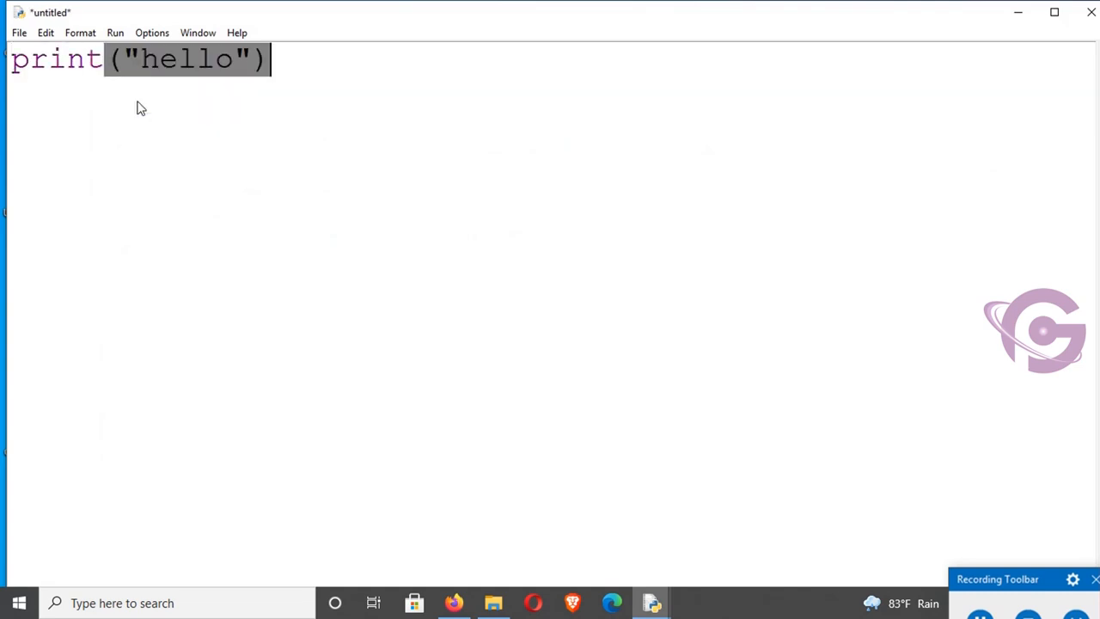
pyautogui.press('Return')
# - Save the script to the Desktop as a Python file named FirstPythone and select it on the desktop
pyautogui.hotkey('ctrl', 's')
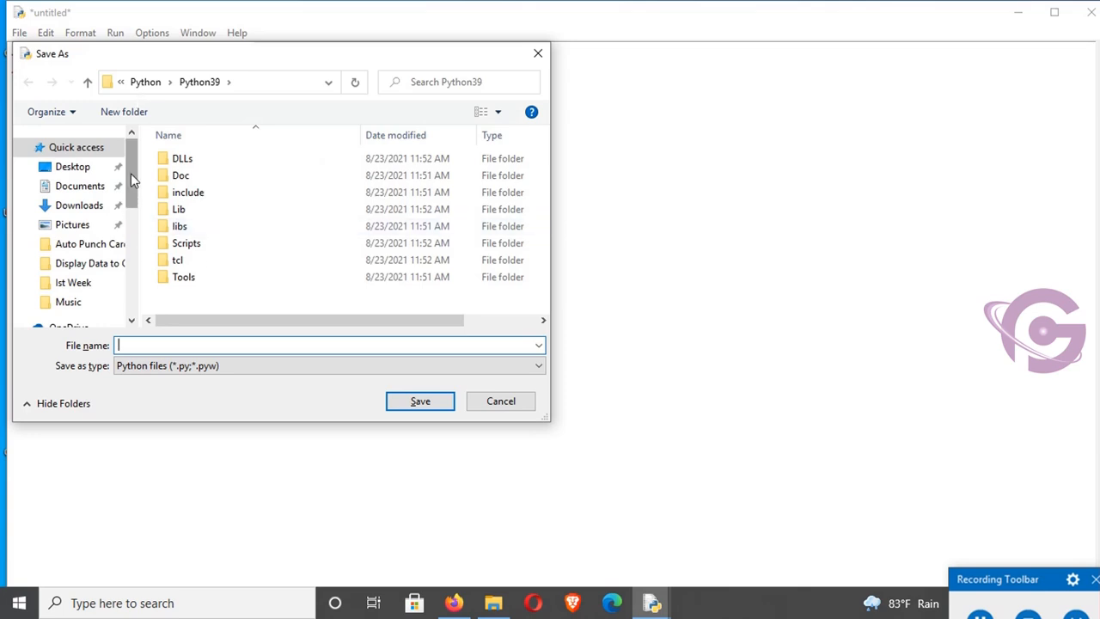
pyautogui.moveTo(131, 174); pyautogui.dragTo(128, 223)
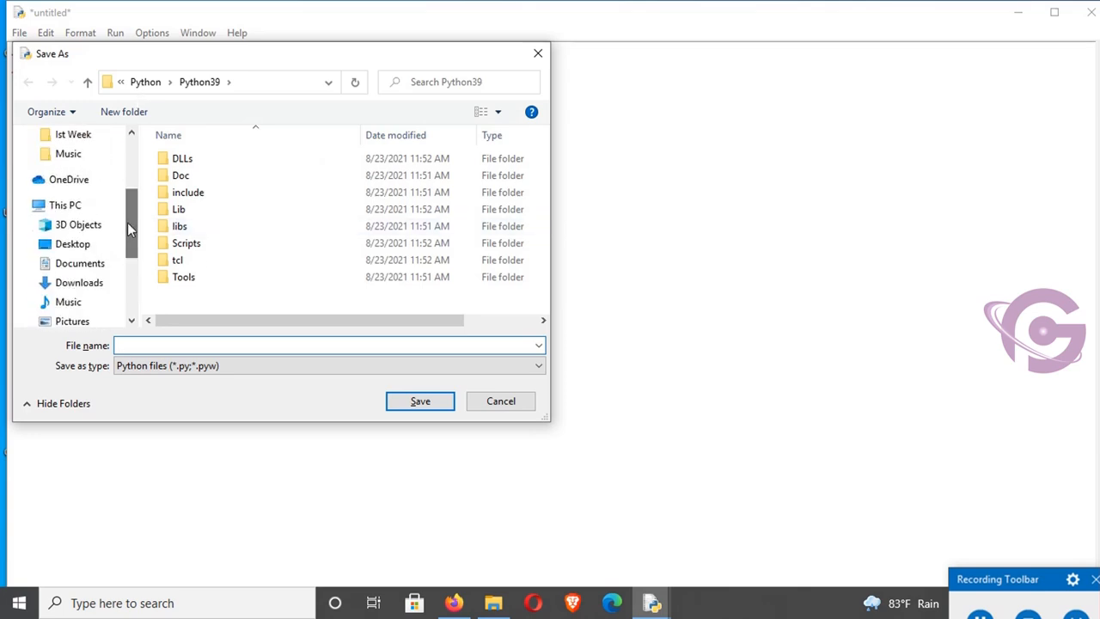
pyautogui.click(74, 245)
pyautogui.click(206, 368)
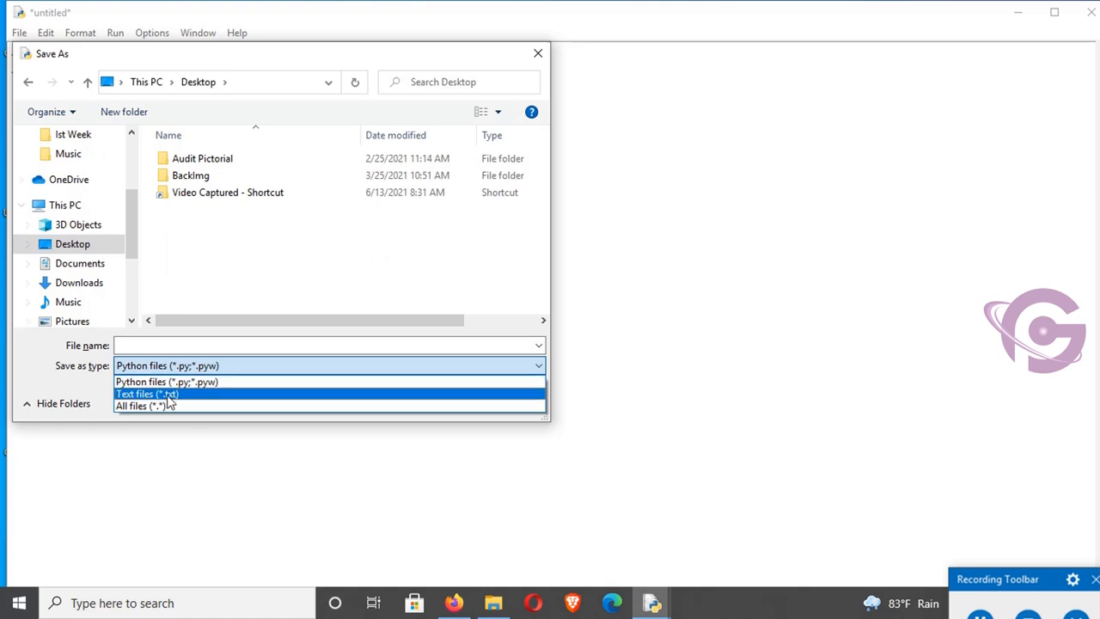
pyautogui.click(198, 346)
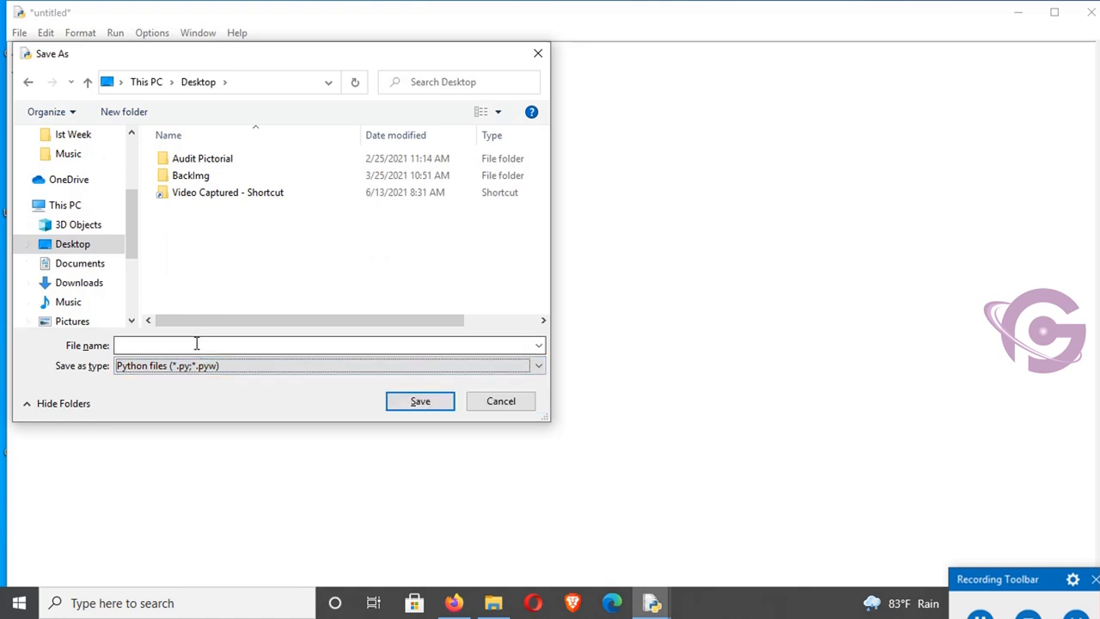
pyautogui.write('FirstPythone')
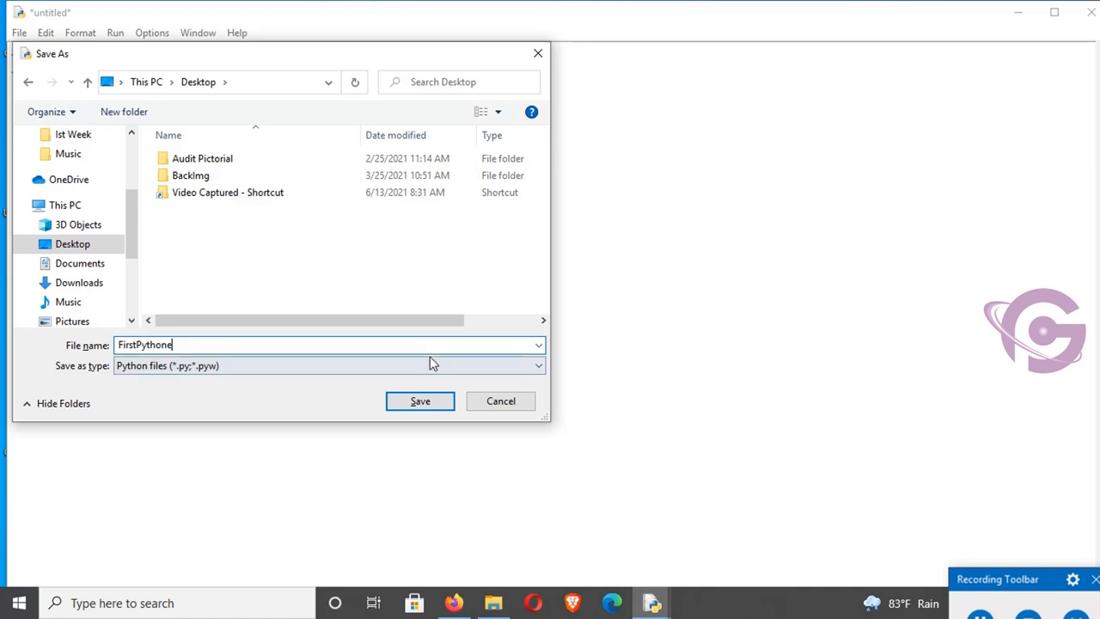
pyautogui.click(430, 401)
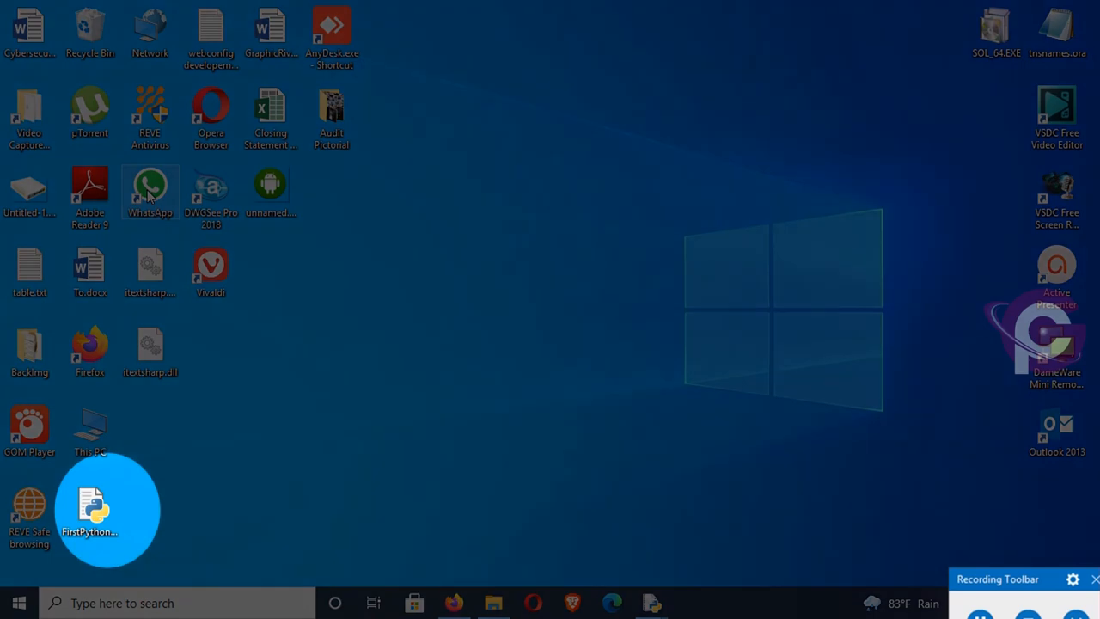
pyautogui.press('f')
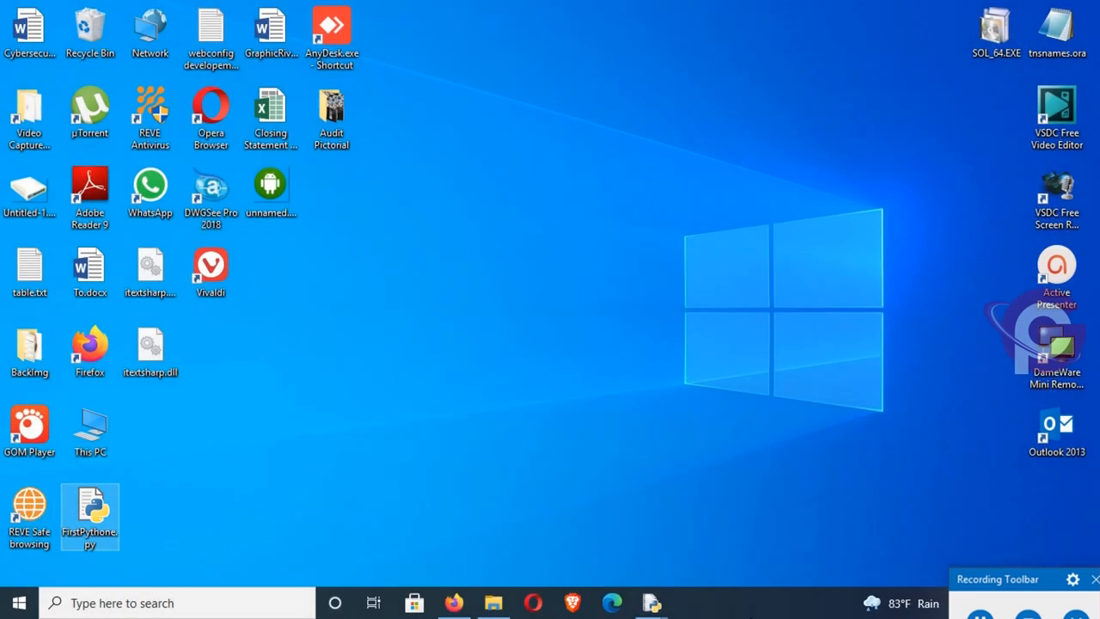
# - Return to the FirstPythone.py editor window, remove the blank line after the print statement, and run the module
pyautogui.click(655, 603)
pyautogui.click(727, 547)
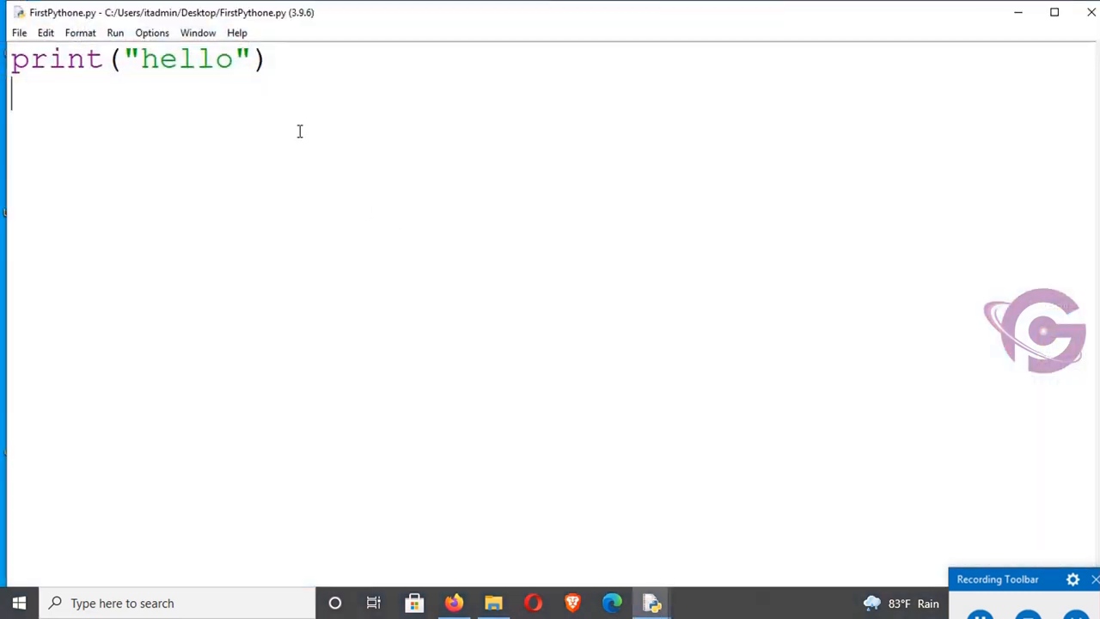
pyautogui.press('BackSpace')
pyautogui.click(116, 34)
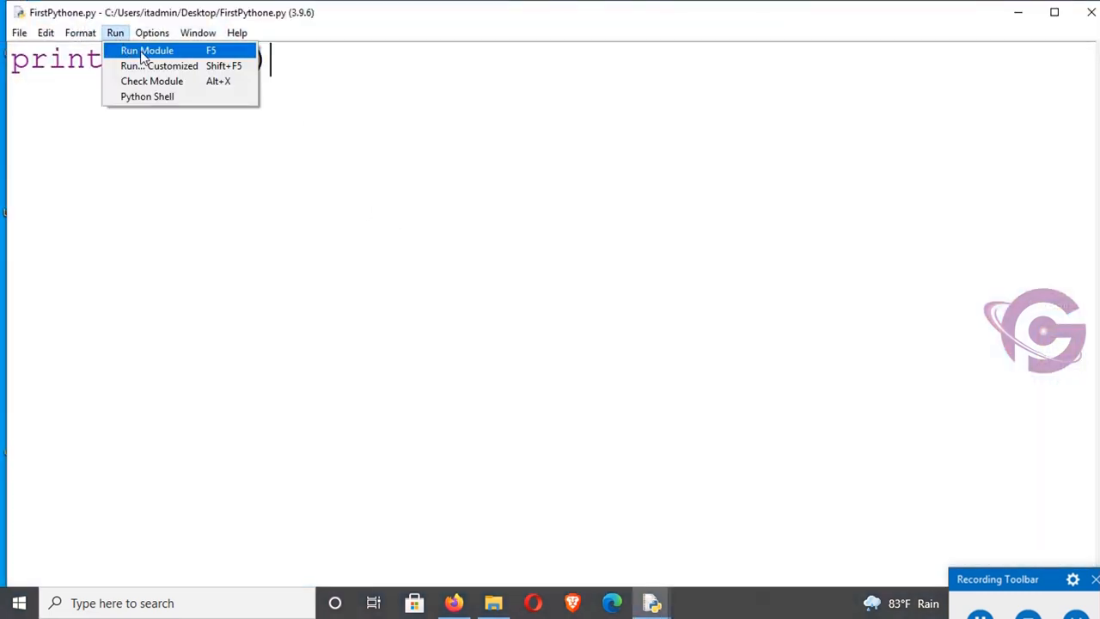
pyautogui.click(142, 53)
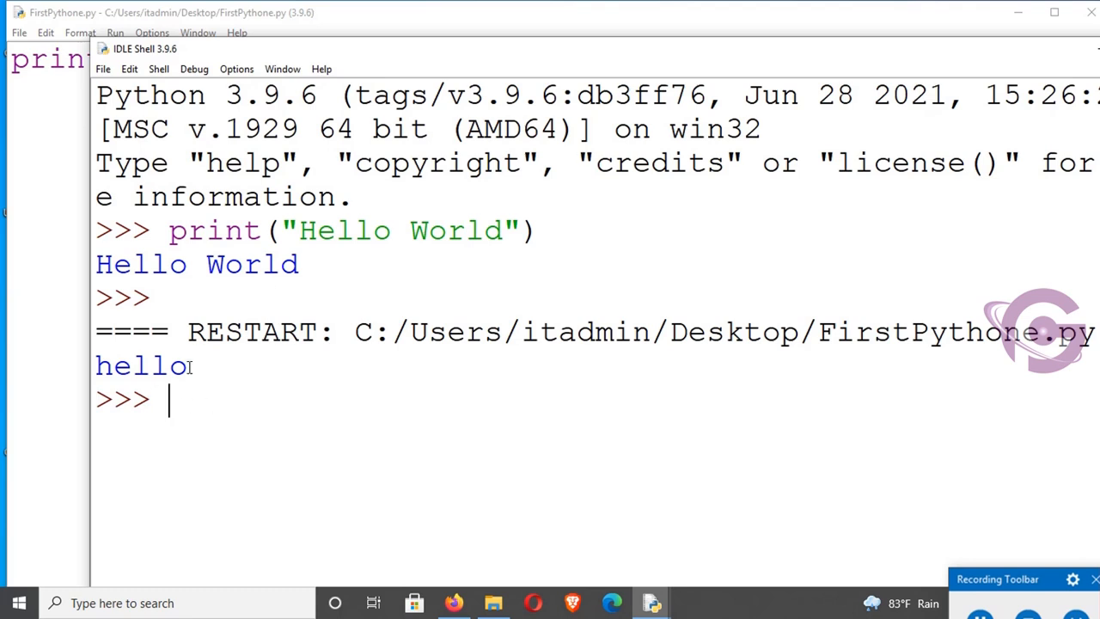
pyautogui.moveTo(221, 367); pyautogui.dragTo(90, 372)
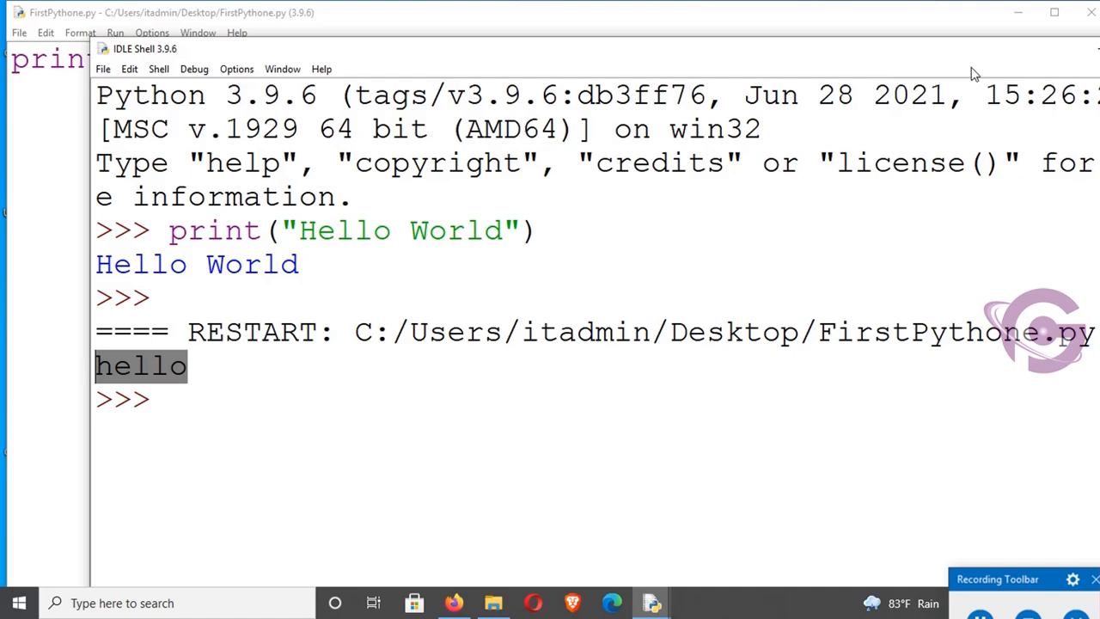
# - Close the IDLE Shell and the FirstPythone.py editor windows
pyautogui.moveTo(971, 56); pyautogui.dragTo(700, 68)
pyautogui.click(909, 60)
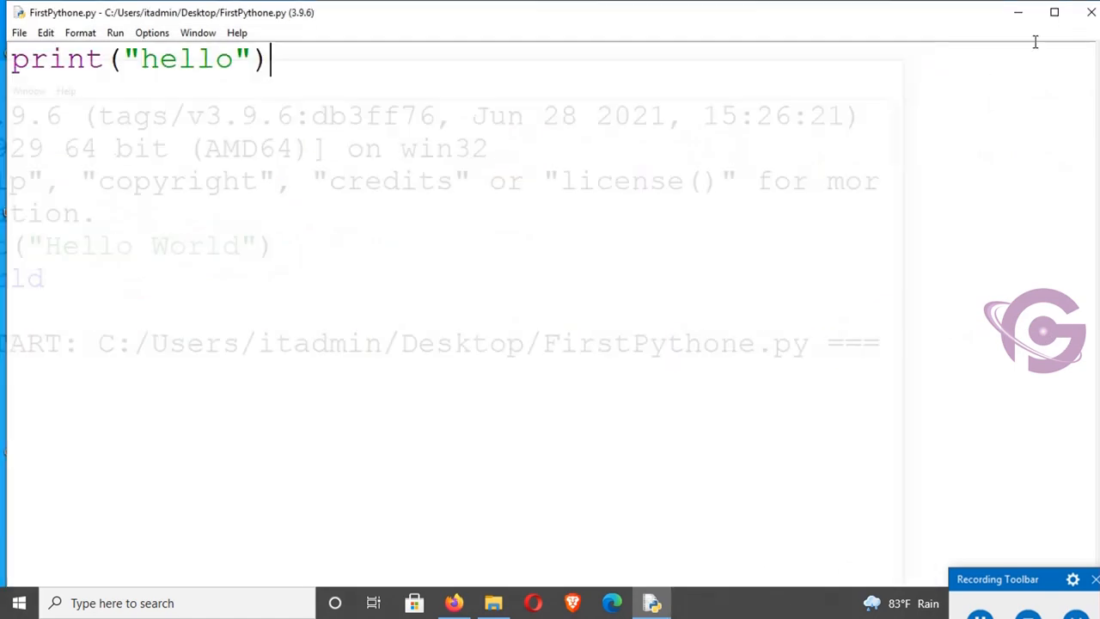
pyautogui.click(1089, 19)
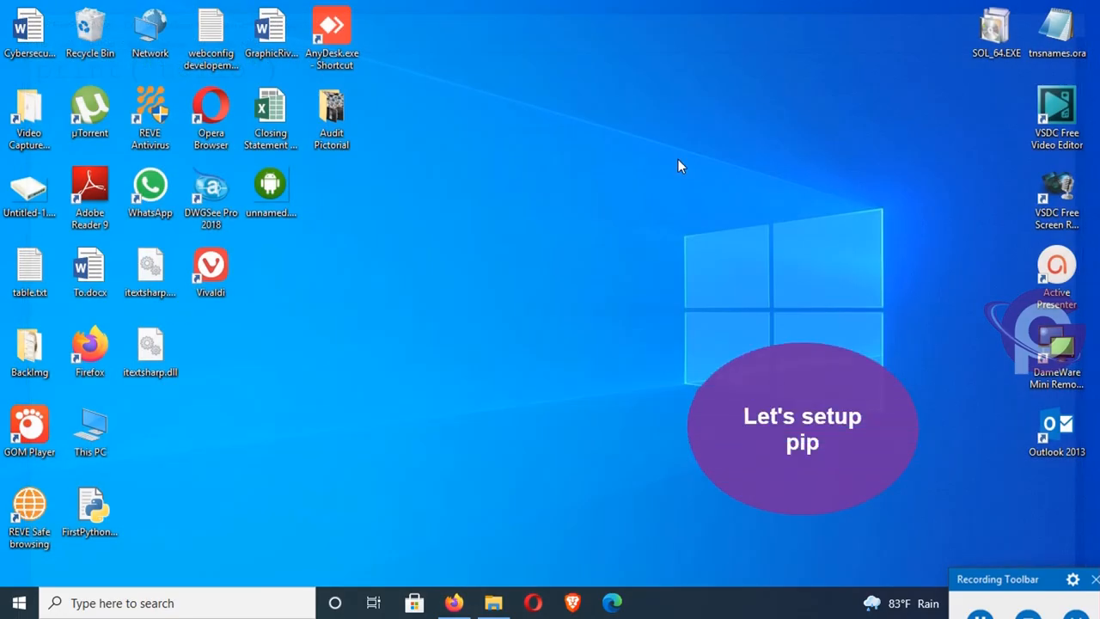
# - Switch to File Explorer and go to the %AppData% folder
pyautogui.click(493, 603)
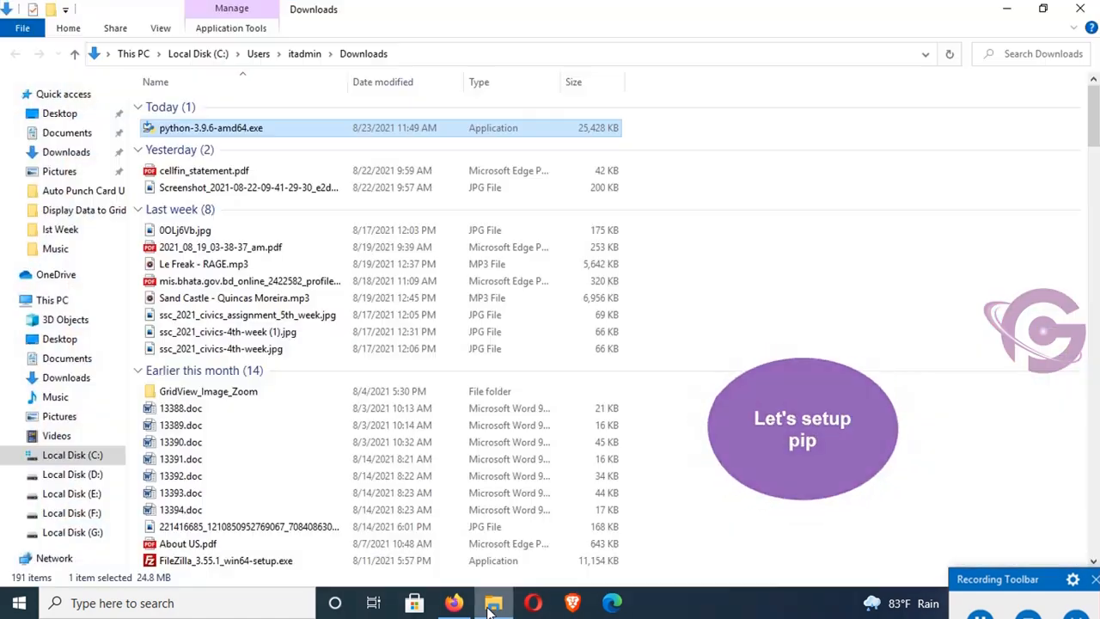
pyautogui.click(423, 57)
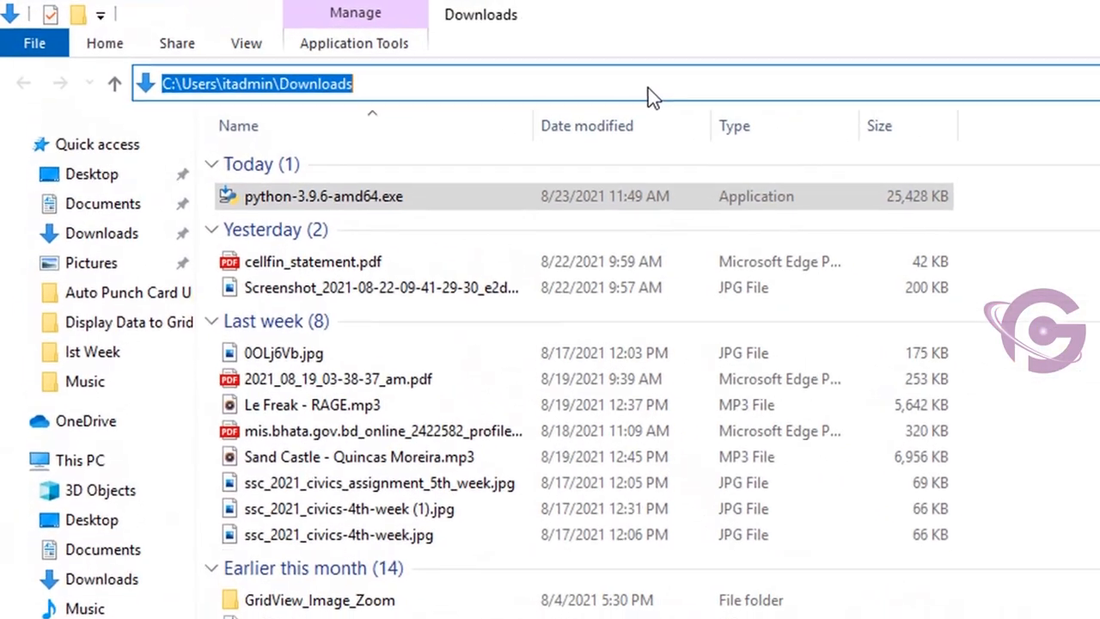
pyautogui.click(80, 460)
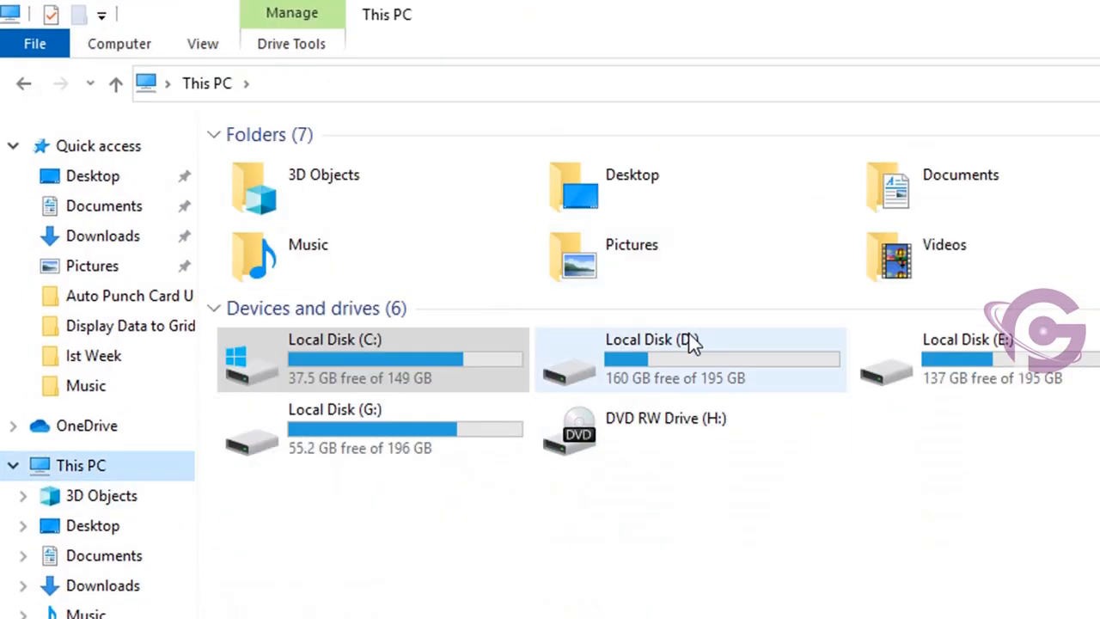
pyautogui.click(370, 91)
pyautogui.write('%AppData%')
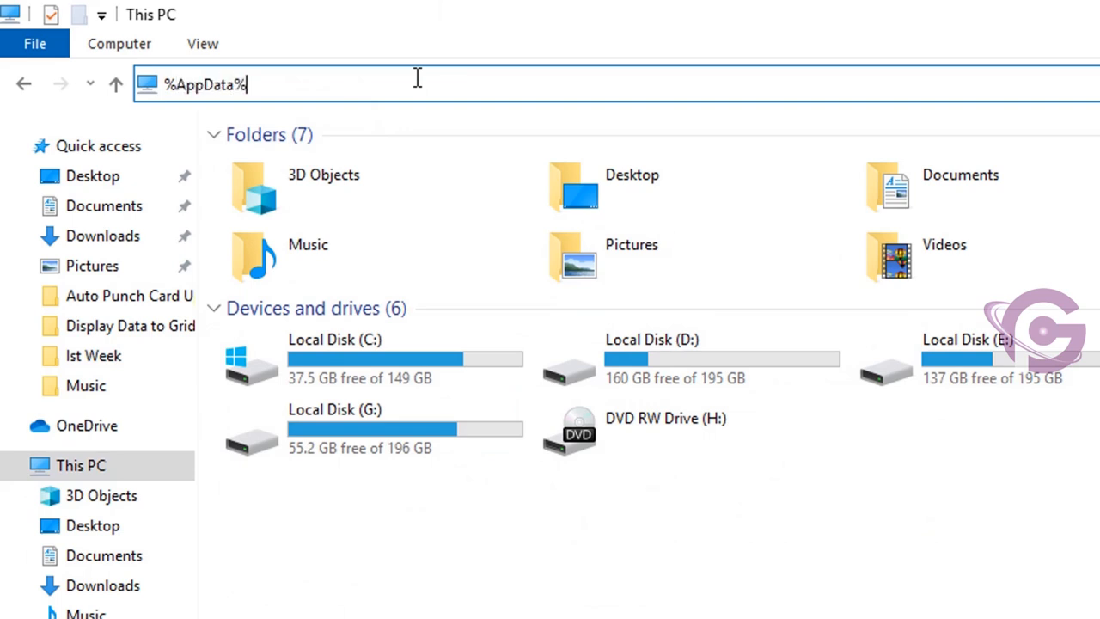
pyautogui.press('Return')
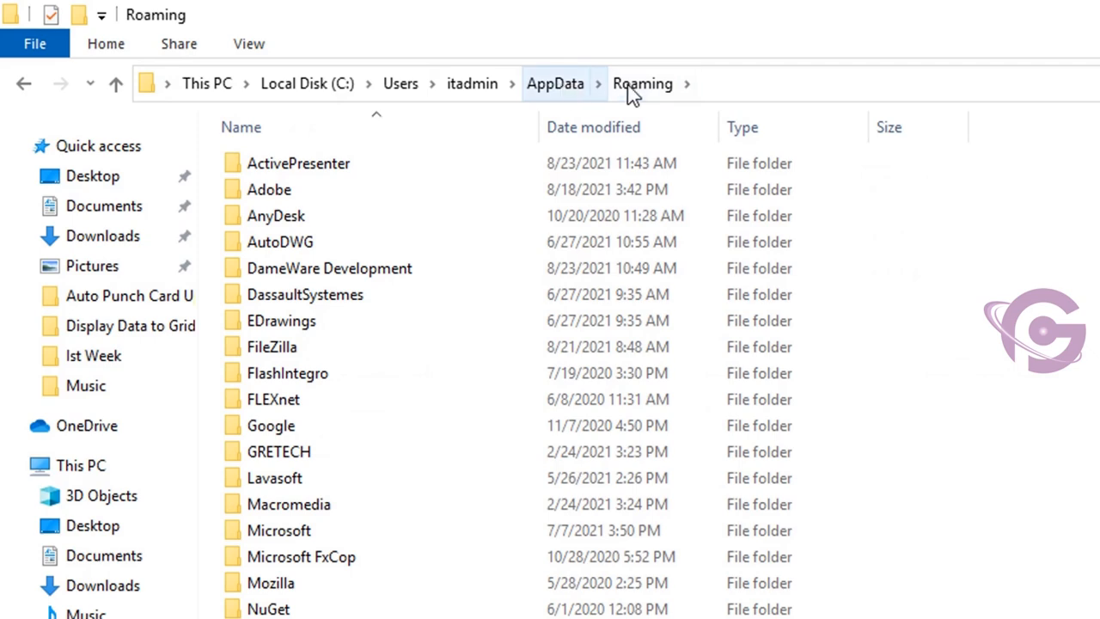
# - Go up to AppData, open Local\Programs\Python\Python39\Scripts, and select pip3.exe
pyautogui.click(546, 86)
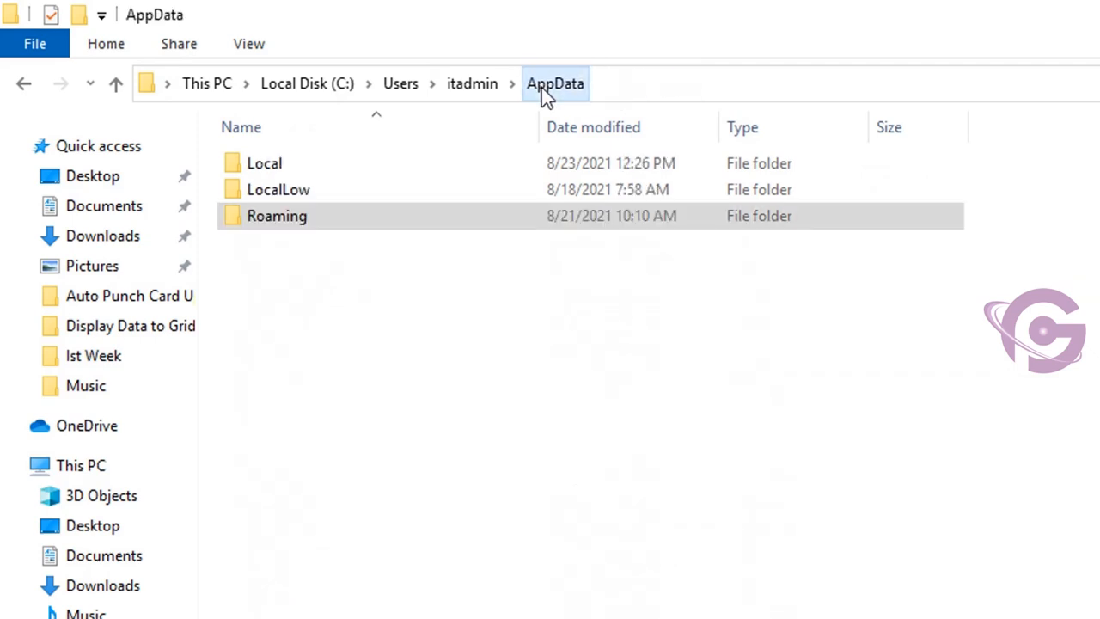
pyautogui.doubleClick(293, 171)
pyautogui.scroll(-6, 293, 171)
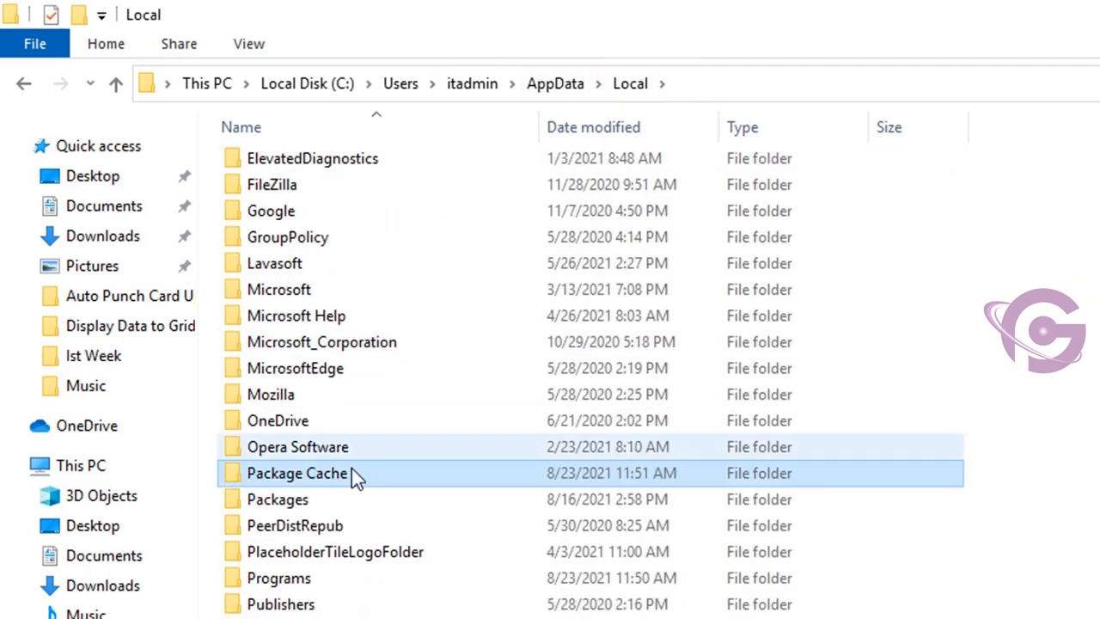
pyautogui.doubleClick(291, 578)
pyautogui.doubleClick(290, 219)
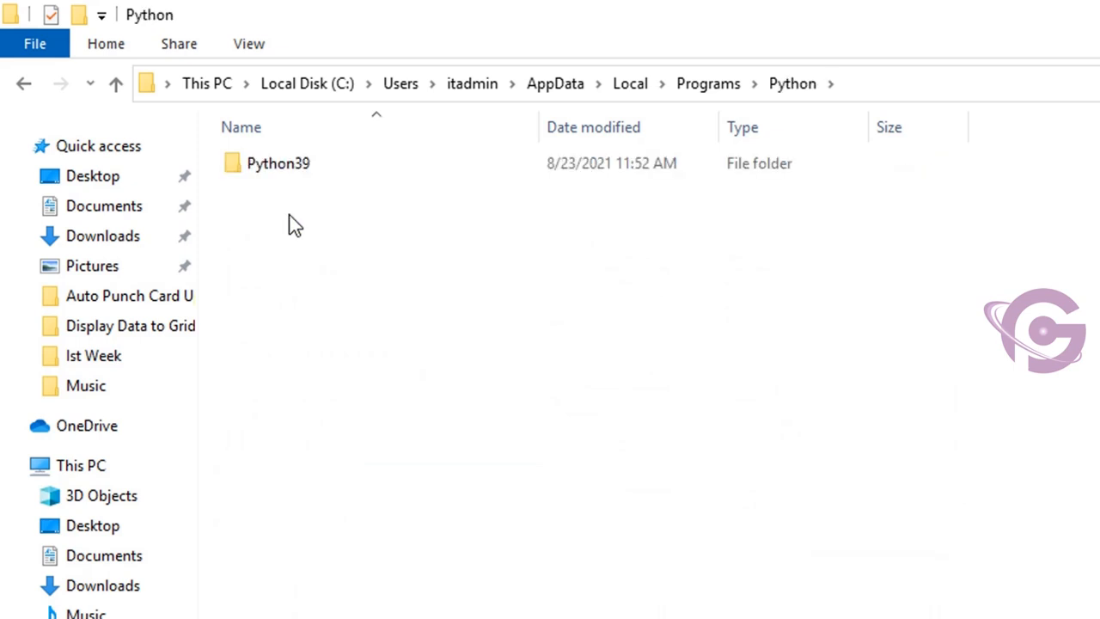
pyautogui.doubleClick(310, 168)
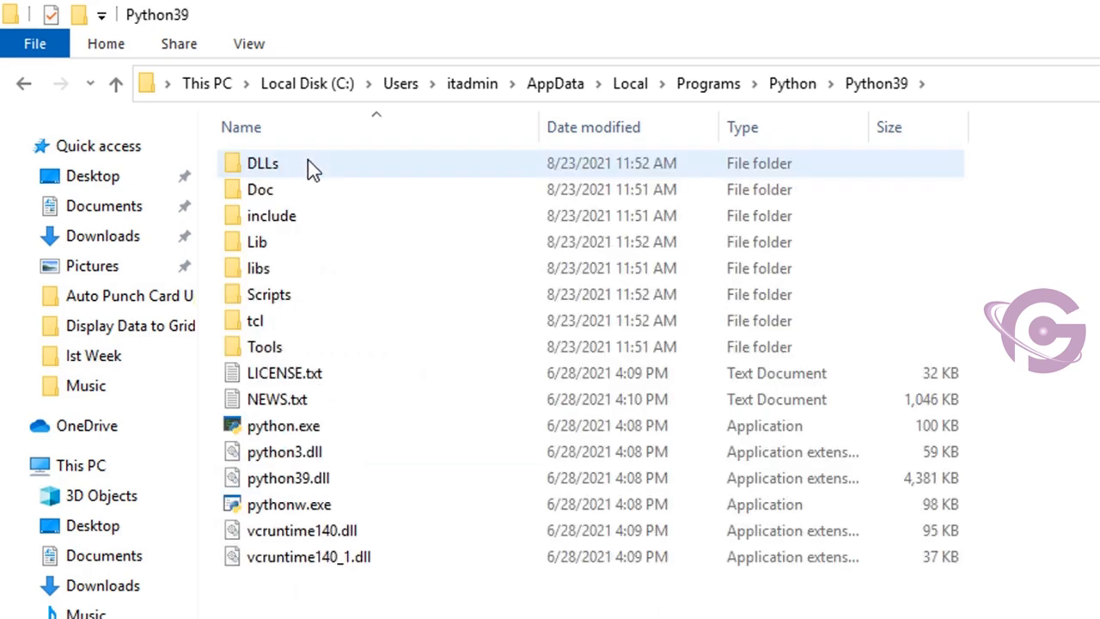
pyautogui.doubleClick(288, 295)
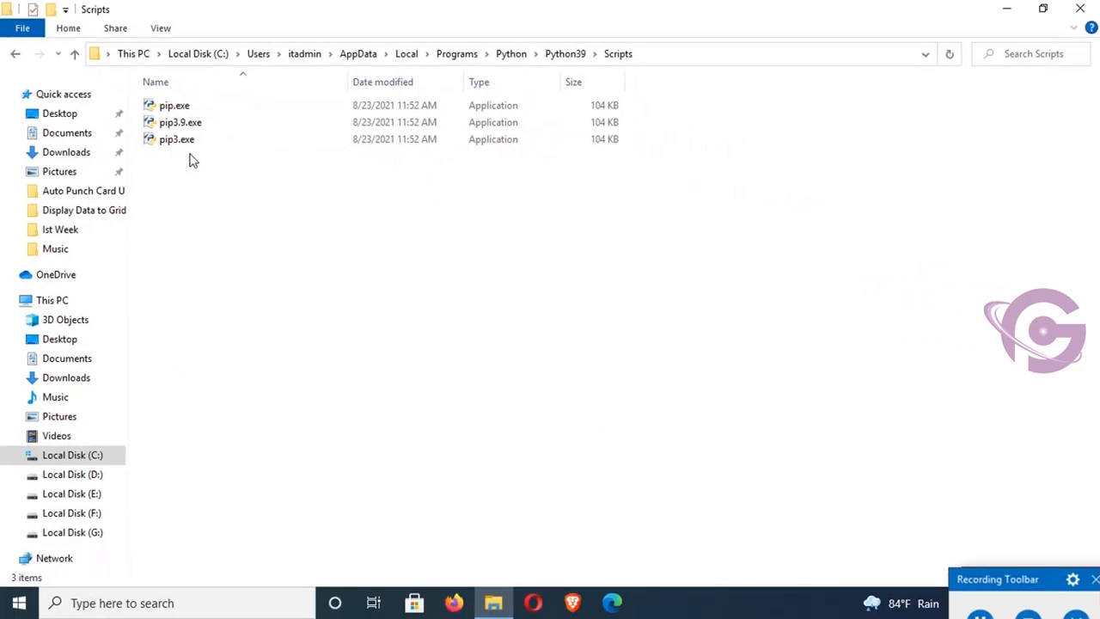
pyautogui.click(189, 143)
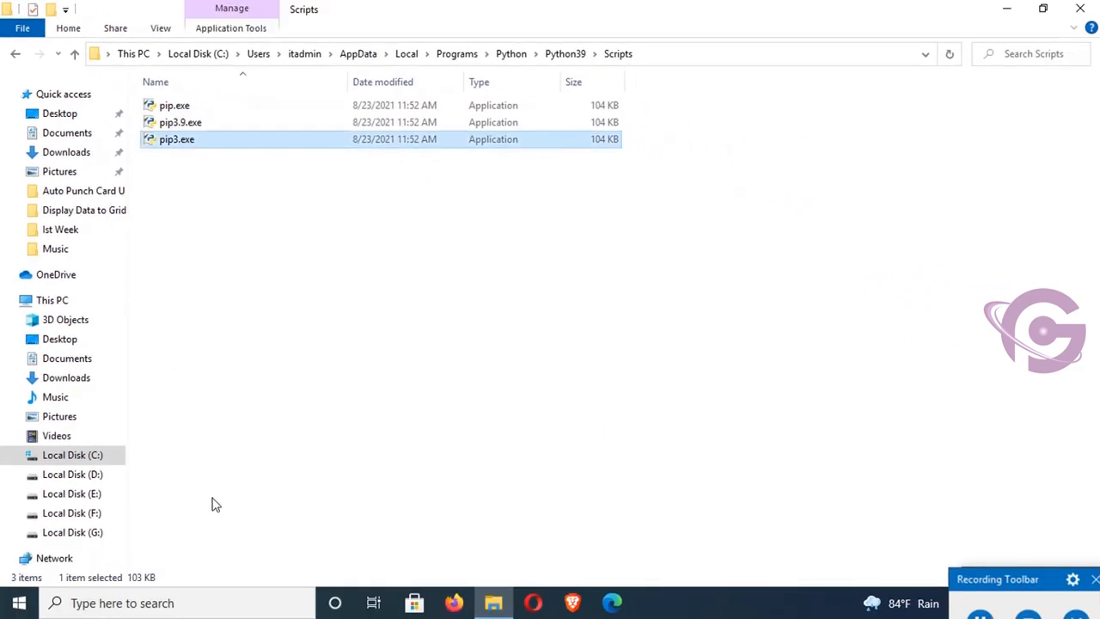
# - Search Windows for "environment", open the system environment variables settings, and show the Environment Variables dialog
pyautogui.click(182, 603)
pyautogui.write('e')
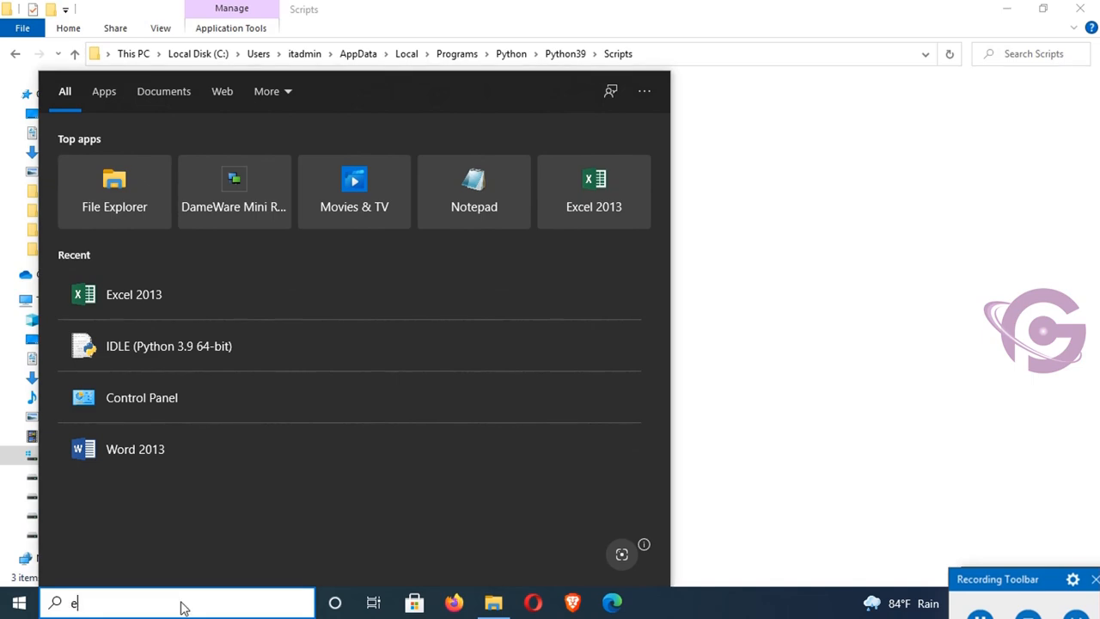
pyautogui.write('nviron')
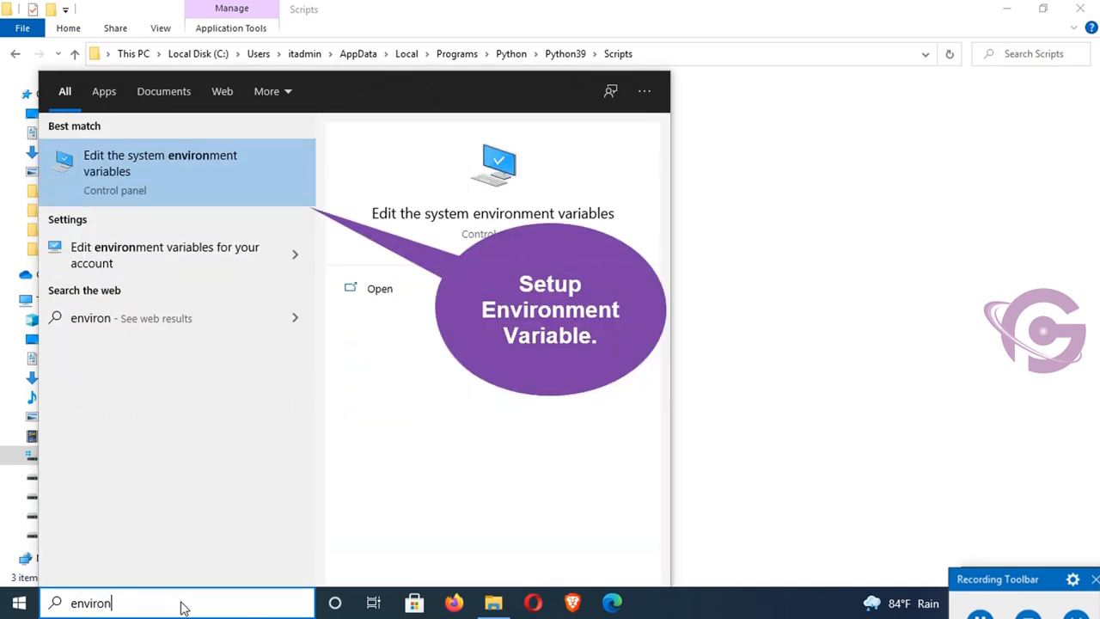
pyautogui.write('ment')
pyautogui.press('Return')
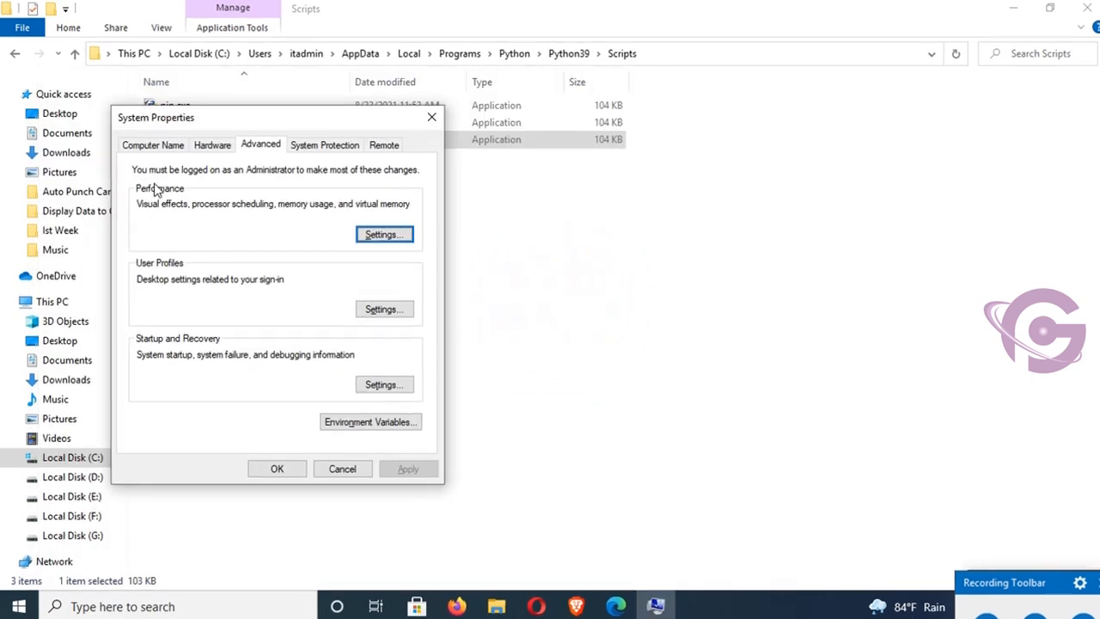
pyautogui.click(361, 422)
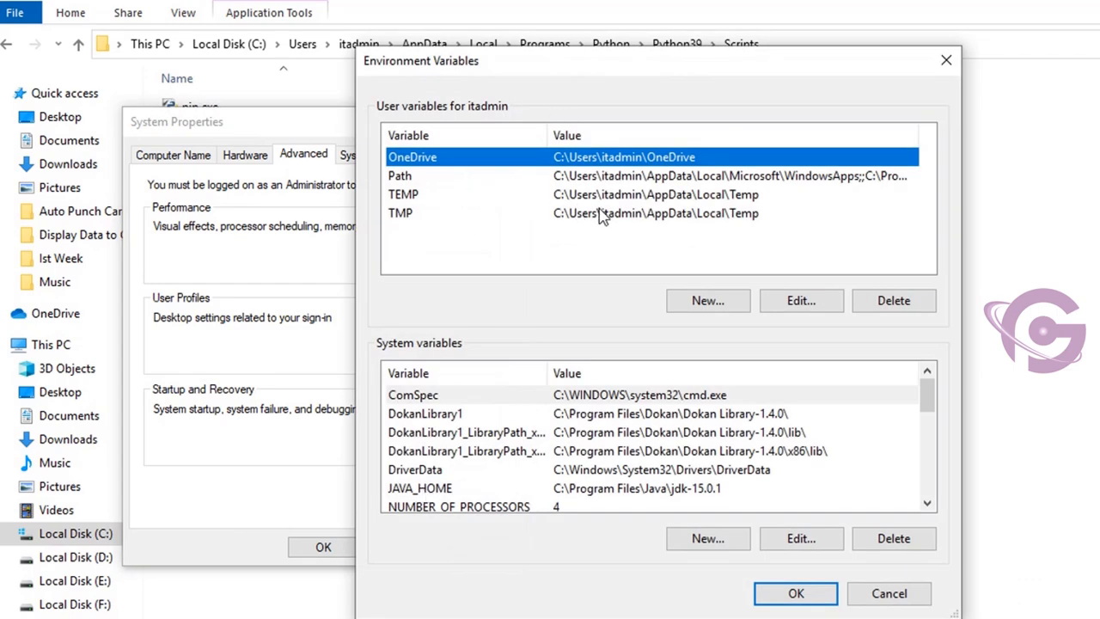
# - Open the user Path variable for editing and copy the full path of the Python39\Scripts folder from File Explorer
pyautogui.click(840, 177)
pyautogui.click(801, 300)
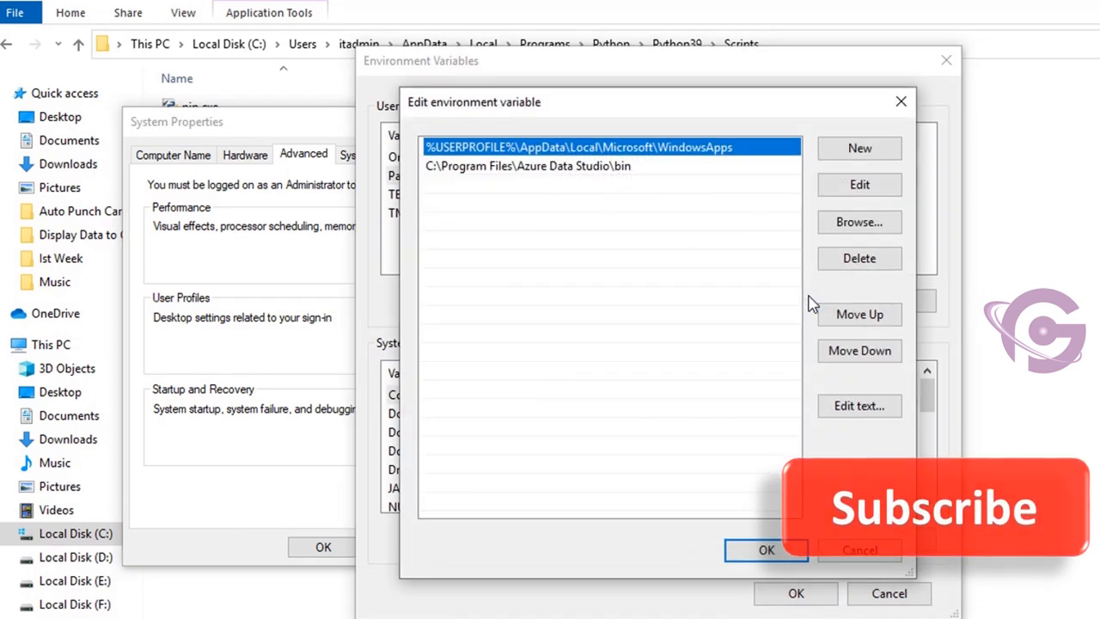
pyautogui.click(860, 148)
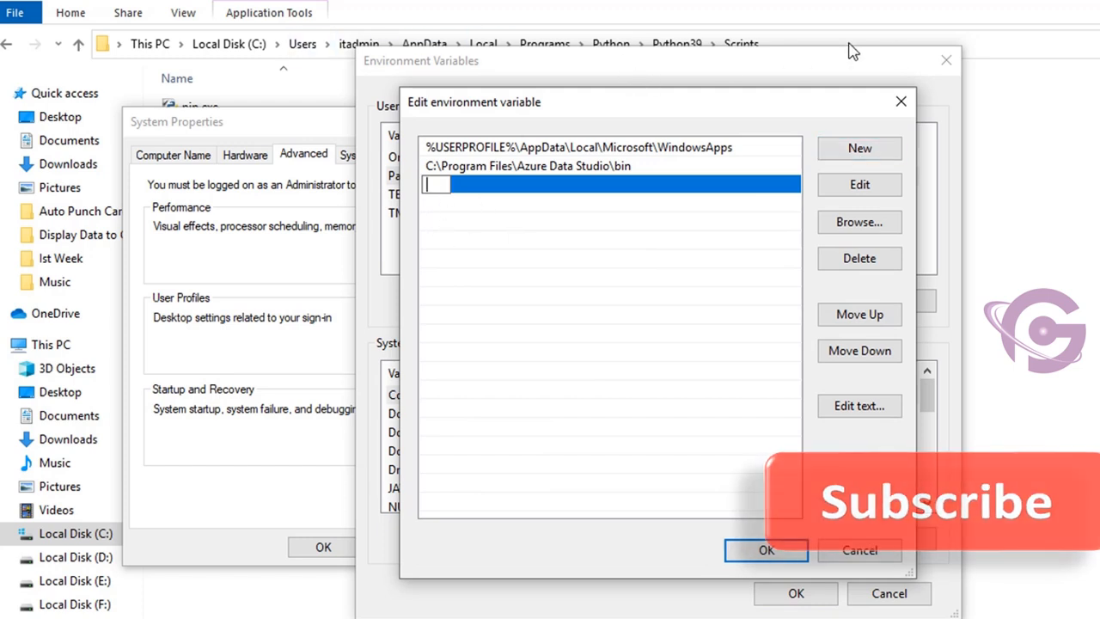
pyautogui.click(646, 45)
pyautogui.rightClick(416, 44)
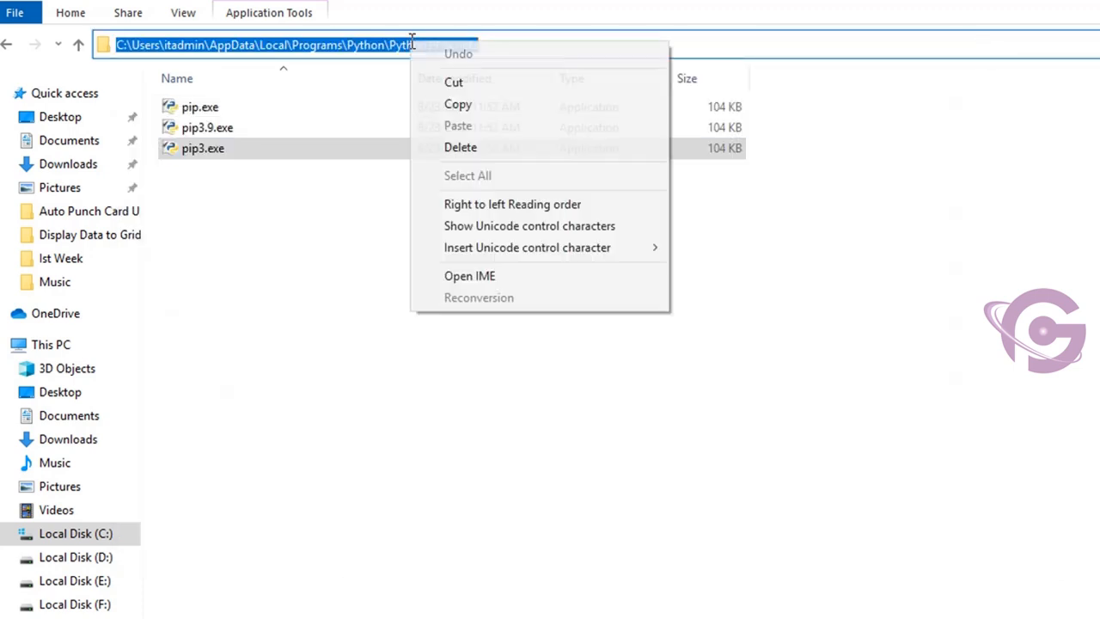
pyautogui.click(449, 100)
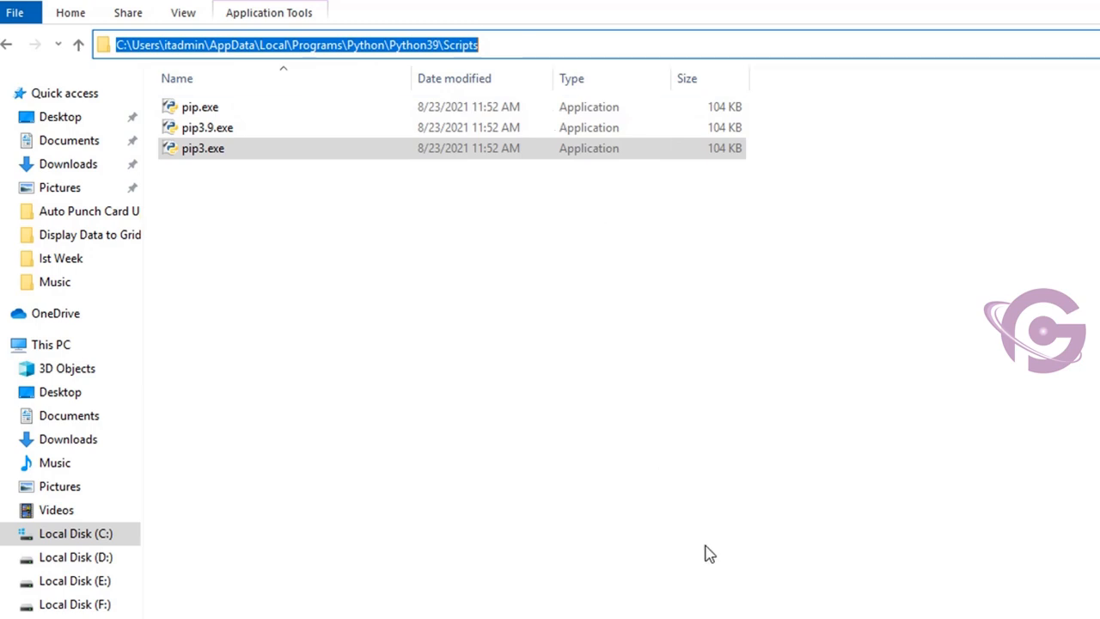
pyautogui.hotkey('alt', 'Tab')
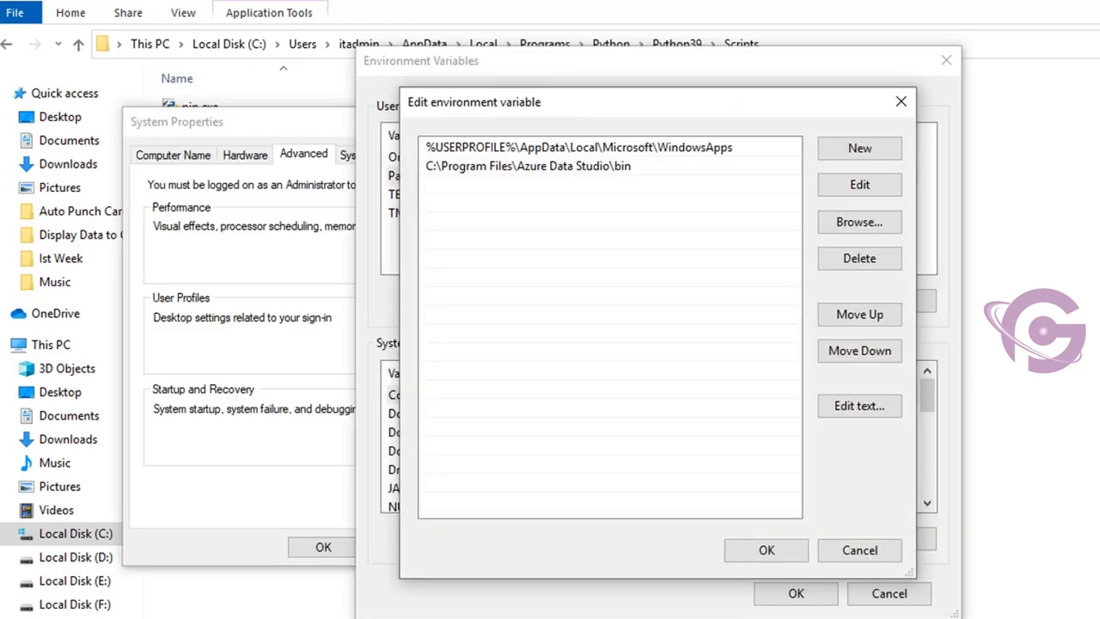
# - Add the copied Python39\Scripts folder path as a new entry in the user Path variable and confirm
pyautogui.click(861, 150)
pyautogui.rightClick(434, 191)
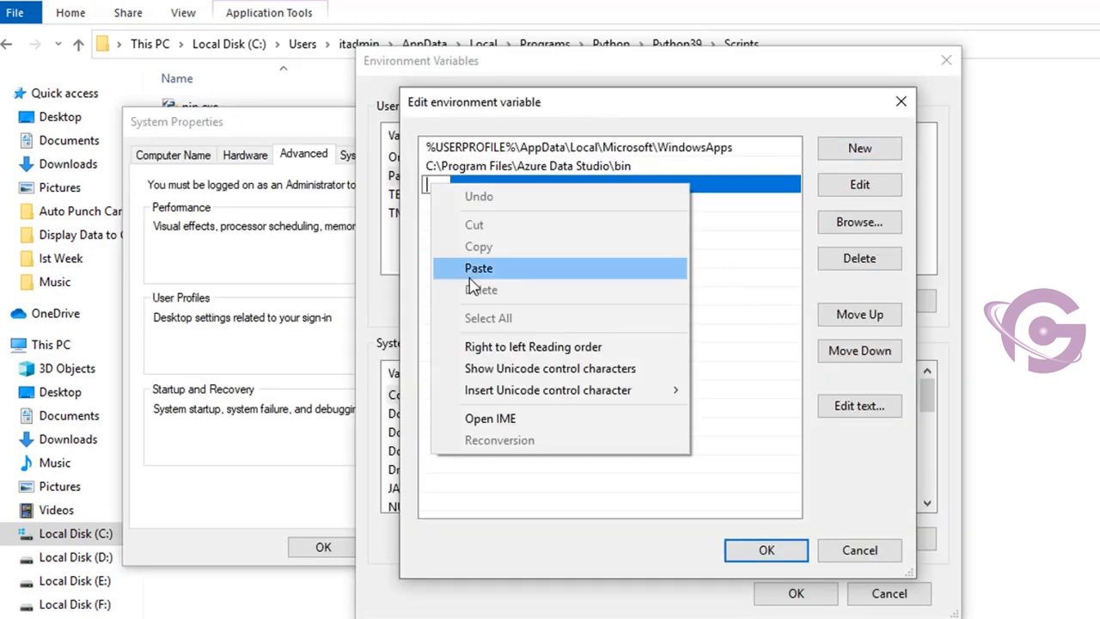
pyautogui.click(475, 270)
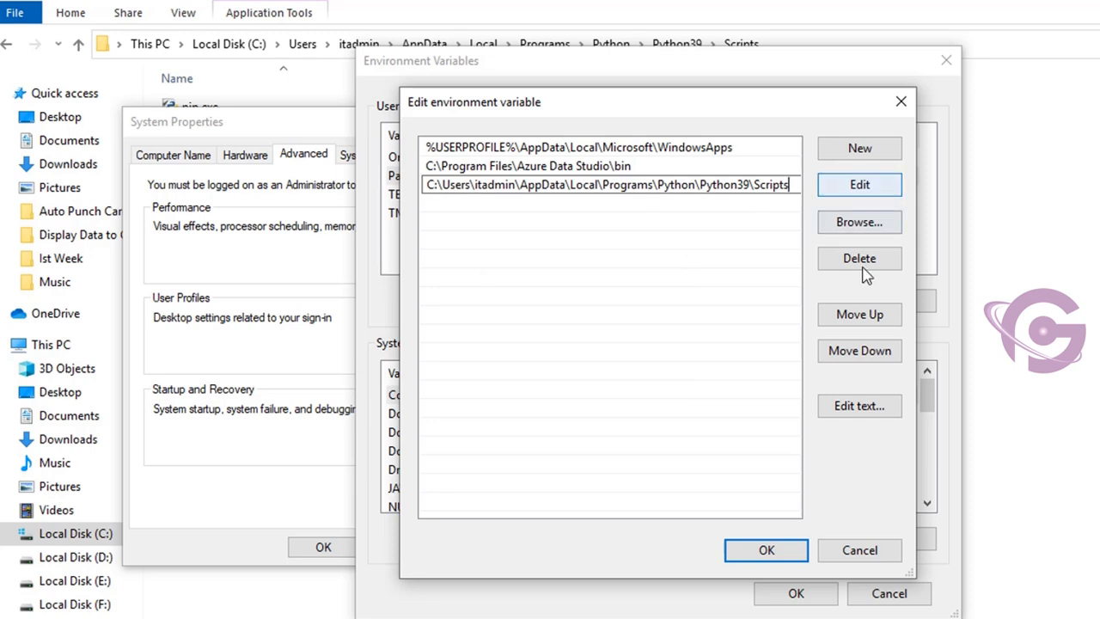
pyautogui.click(785, 548)
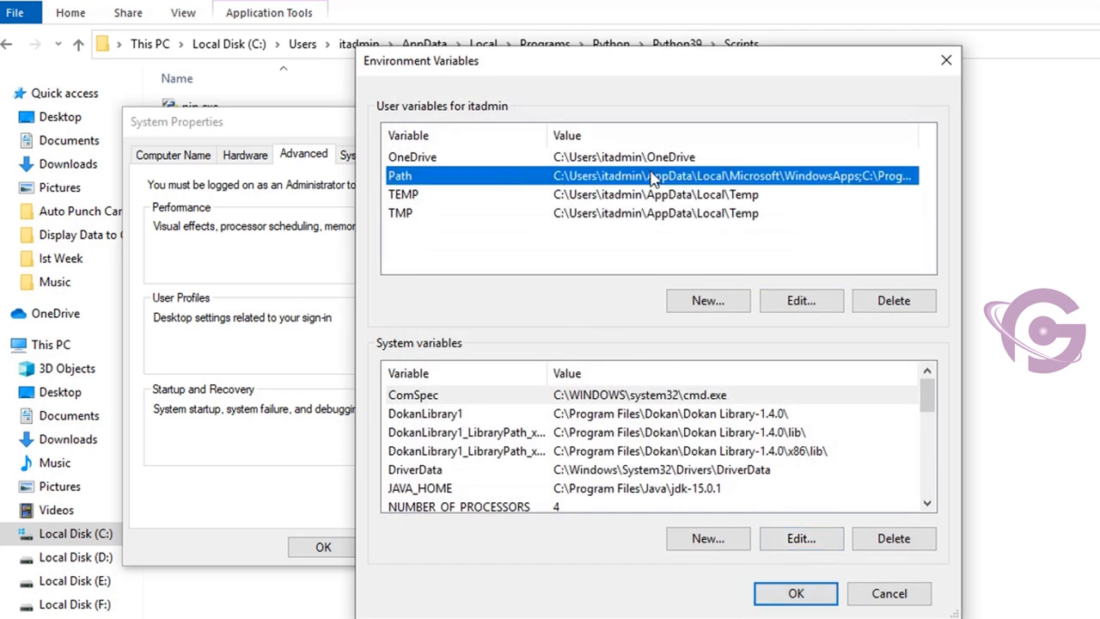
# - Open the Path variable under System variables for editing
pyautogui.click(437, 362)
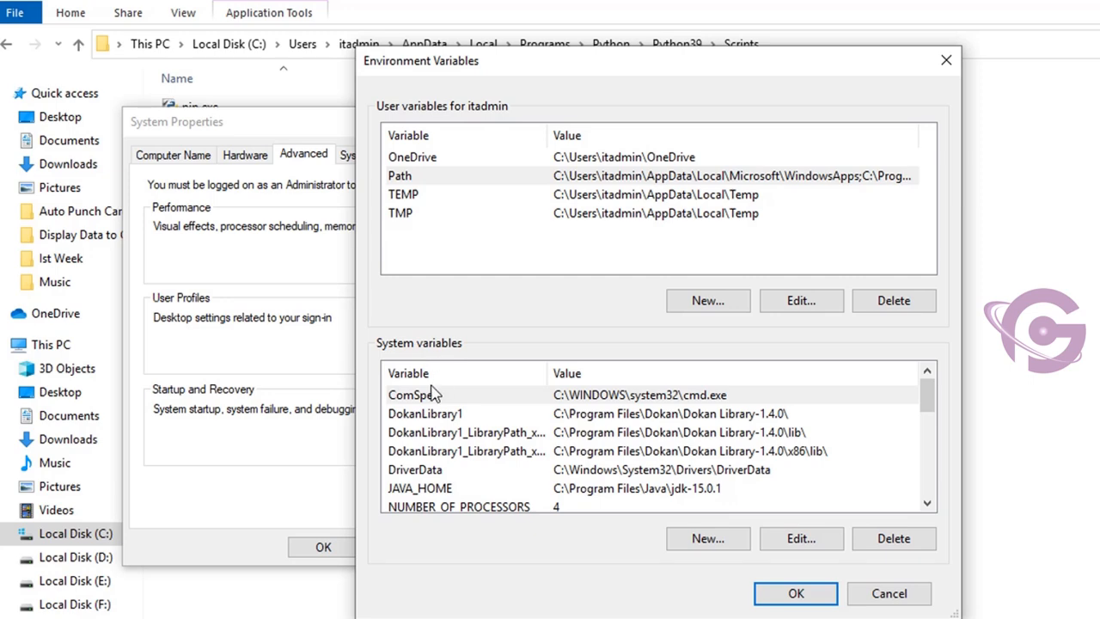
pyautogui.scroll(-1, 468, 438)
pyautogui.click(438, 490)
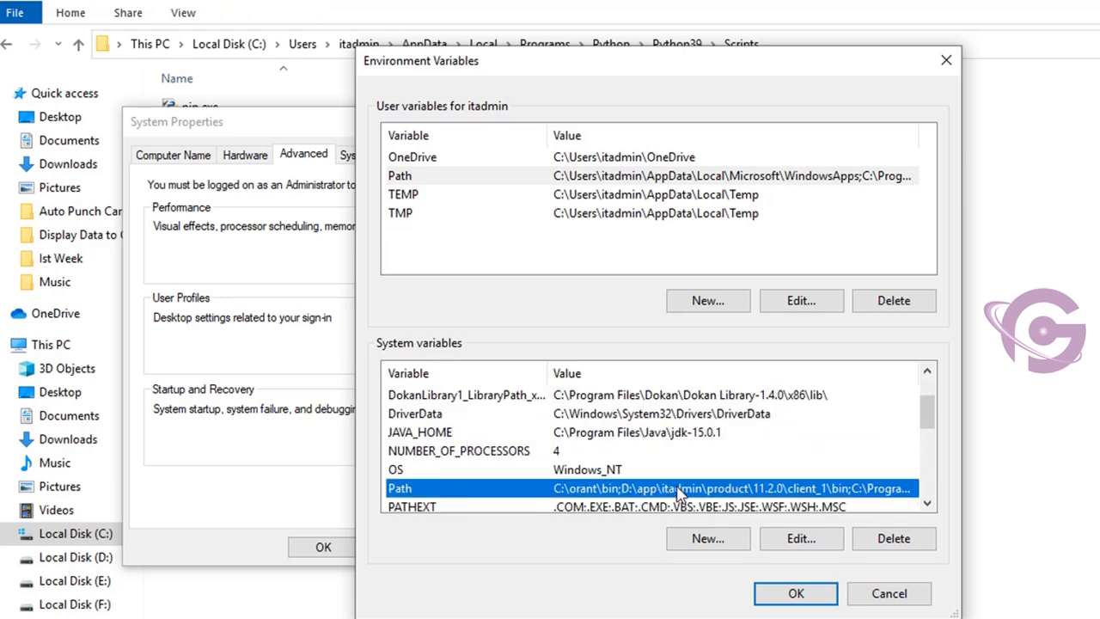
pyautogui.click(799, 538)
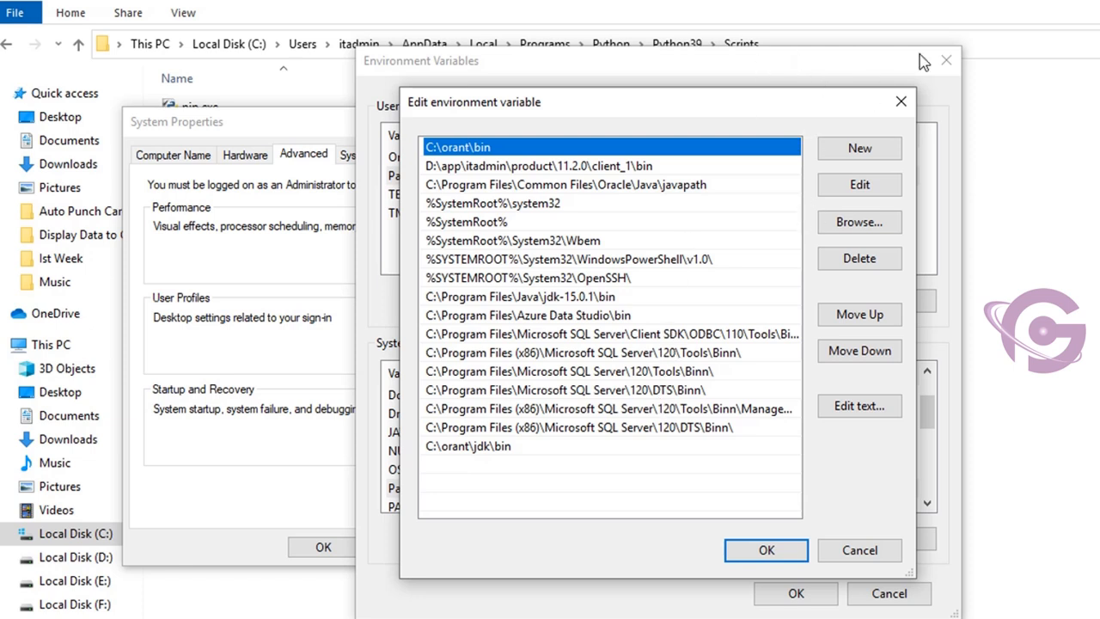
# - Return to File Explorer, go up to the Python39 folder, and copy its full path
pyautogui.click(1032, 46)
pyautogui.click(510, 46)
pyautogui.click(373, 249)
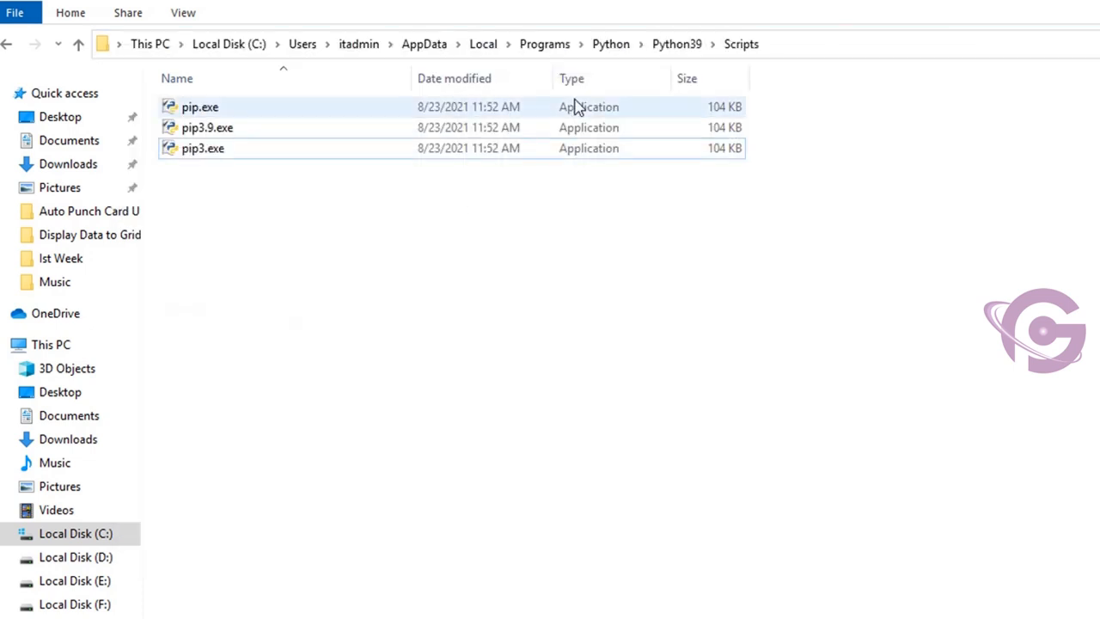
pyautogui.click(663, 43)
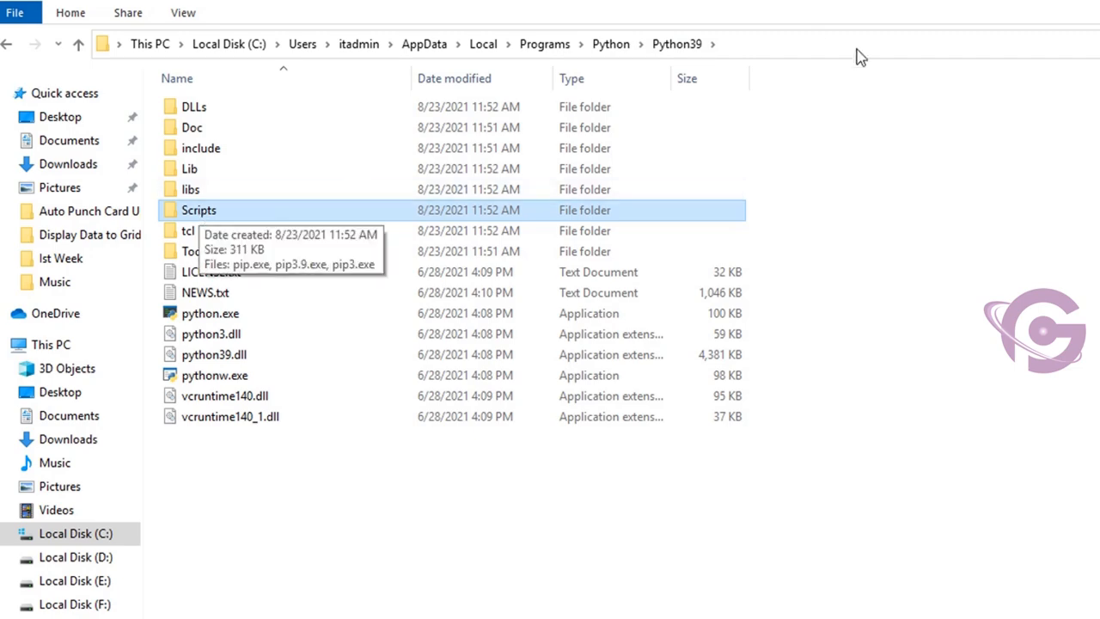
pyautogui.click(763, 40)
pyautogui.rightClick(413, 45)
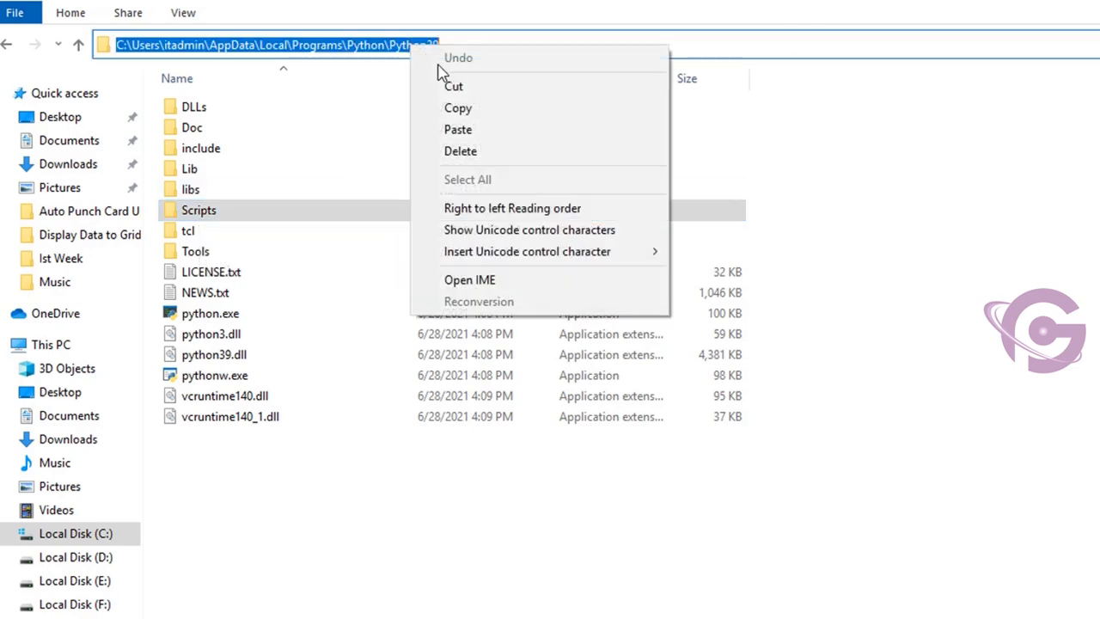
pyautogui.click(451, 107)
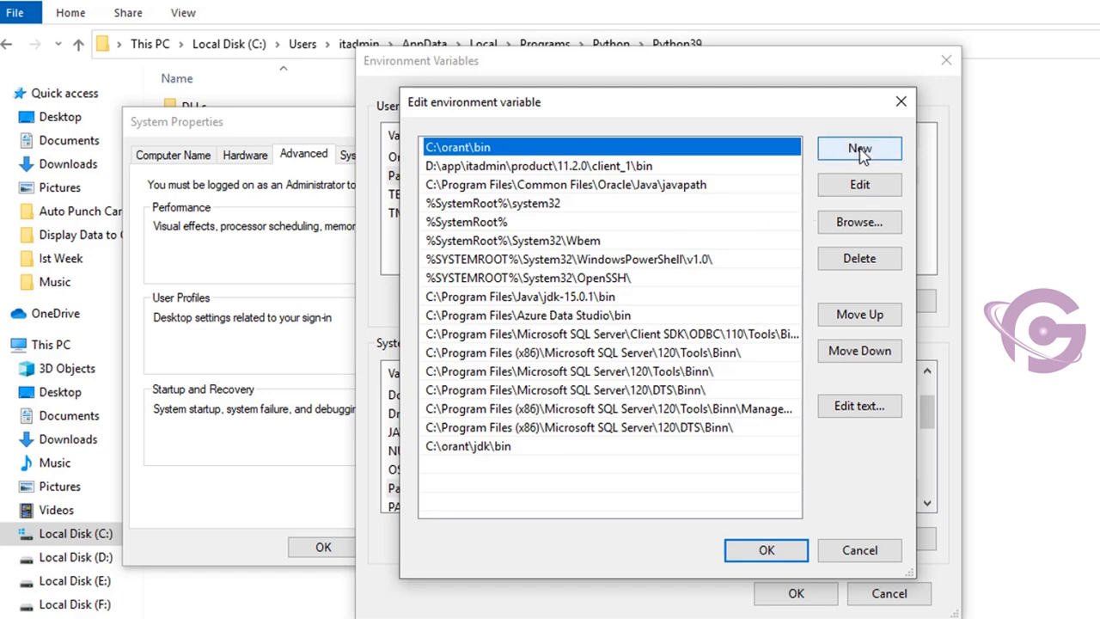
# - Add the copied Python39 folder path as a new system Path entry and confirm all the open system dialogs
pyautogui.click(860, 149)
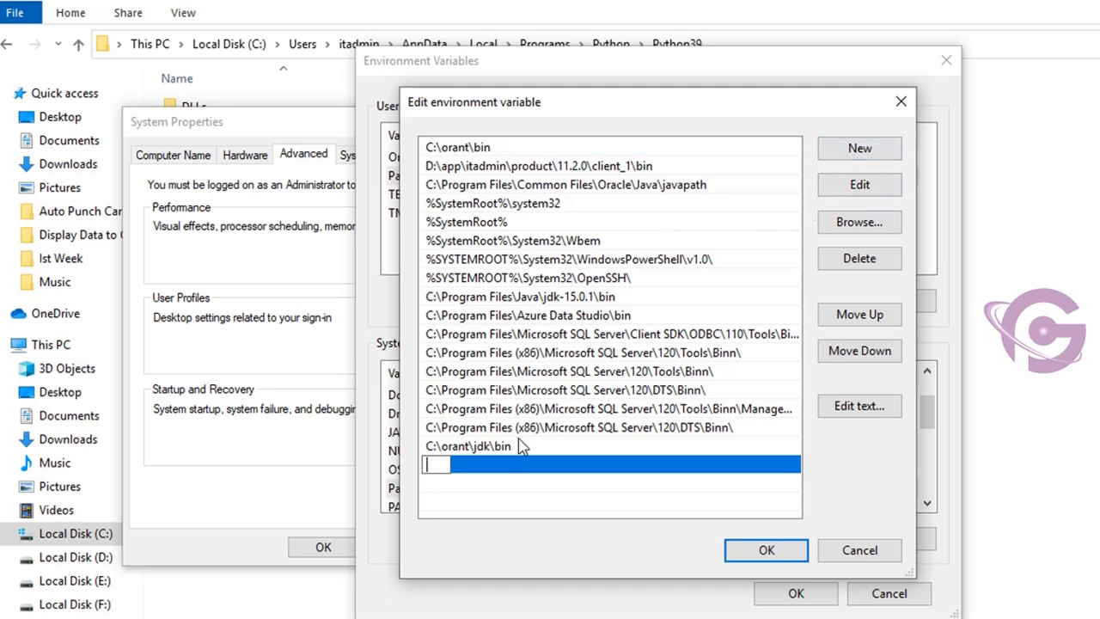
pyautogui.hotkey('ctrl', 'v')
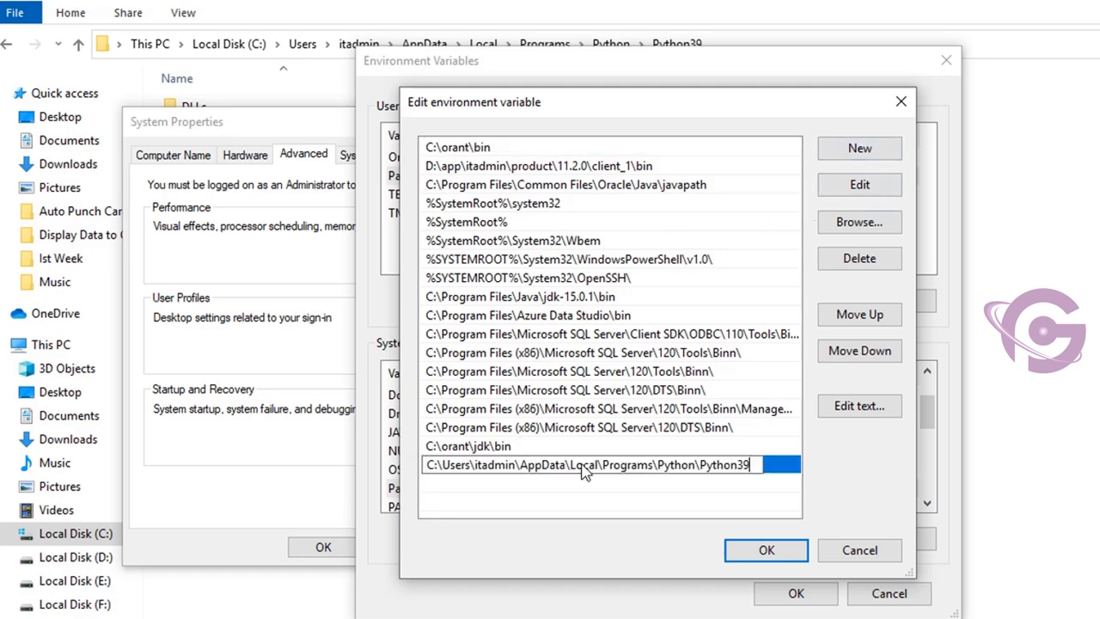
pyautogui.click(768, 551)
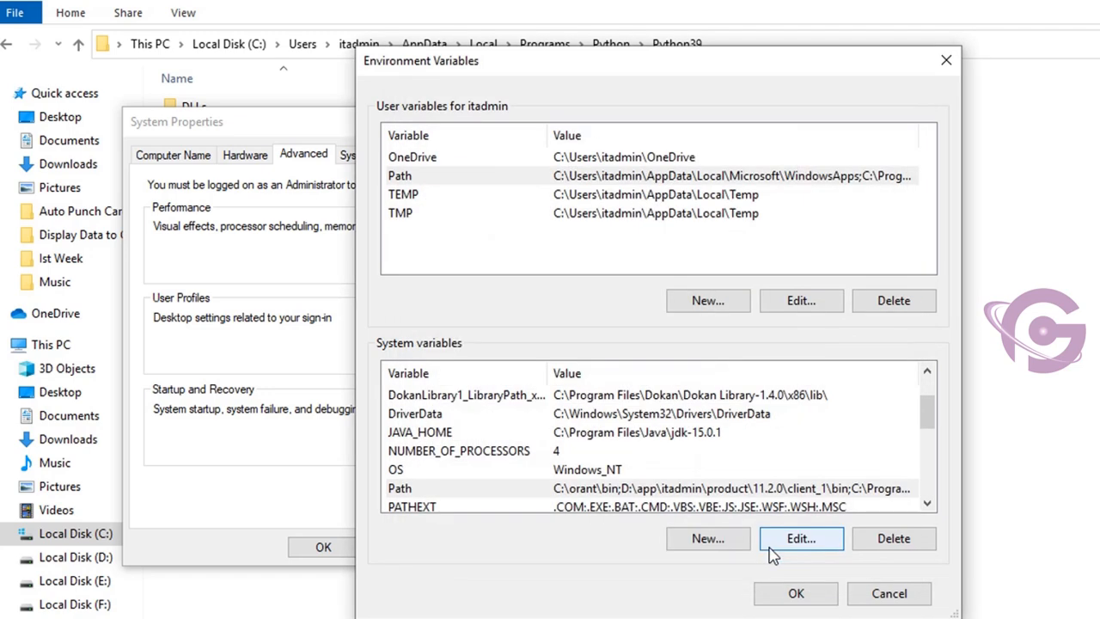
pyautogui.click(798, 597)
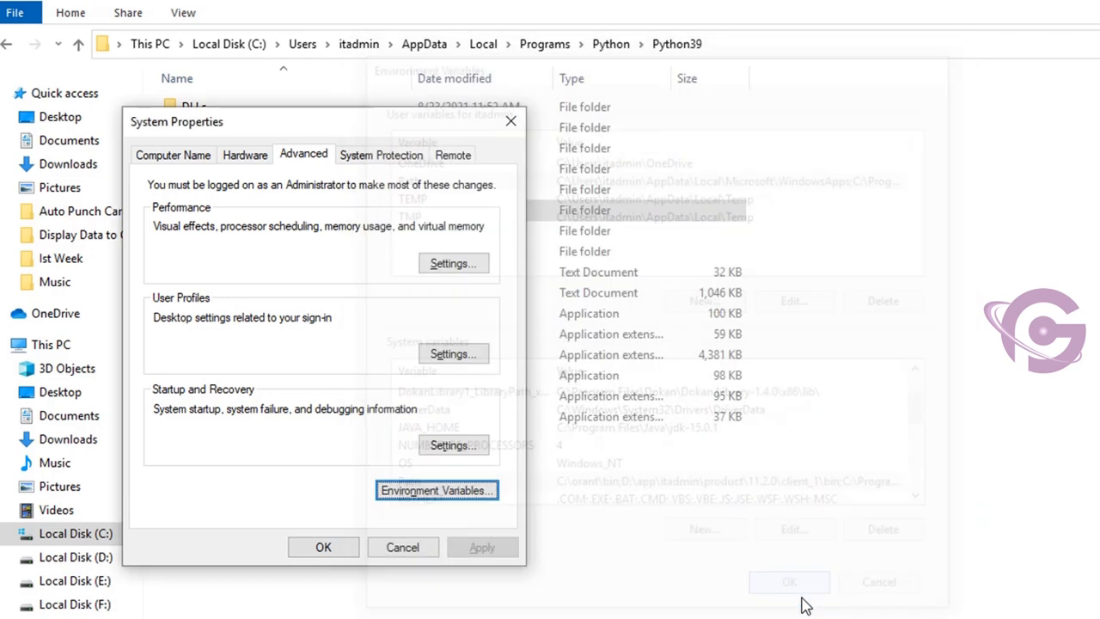
pyautogui.click(323, 547)
# - Switch to a new Command Prompt window by searching Windows for "cmd"
pyautogui.press('super')
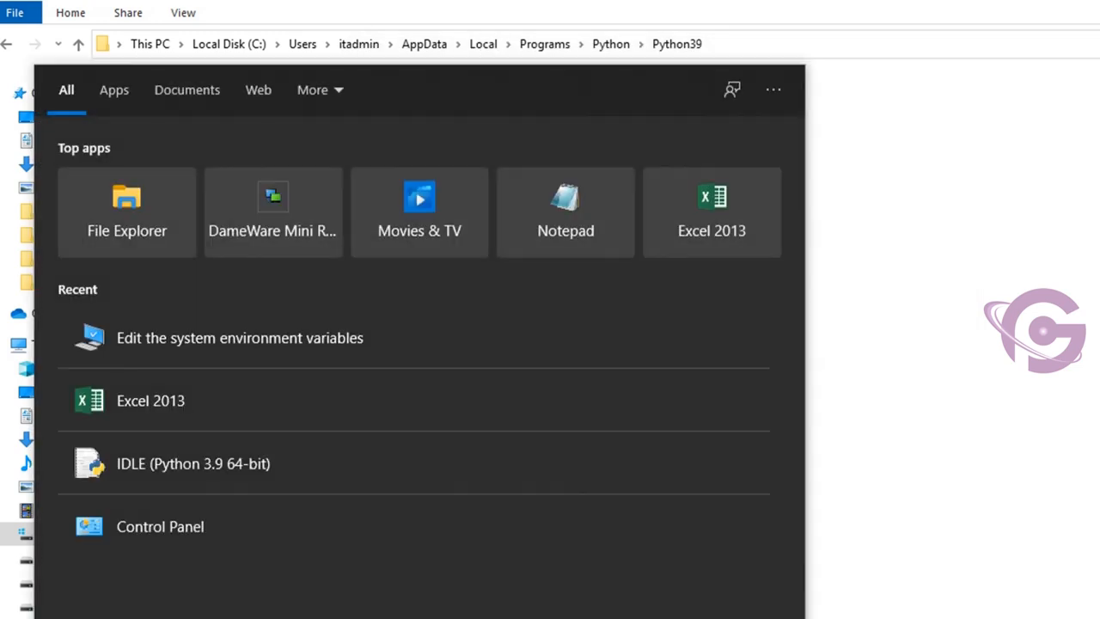
pyautogui.write('cmd')
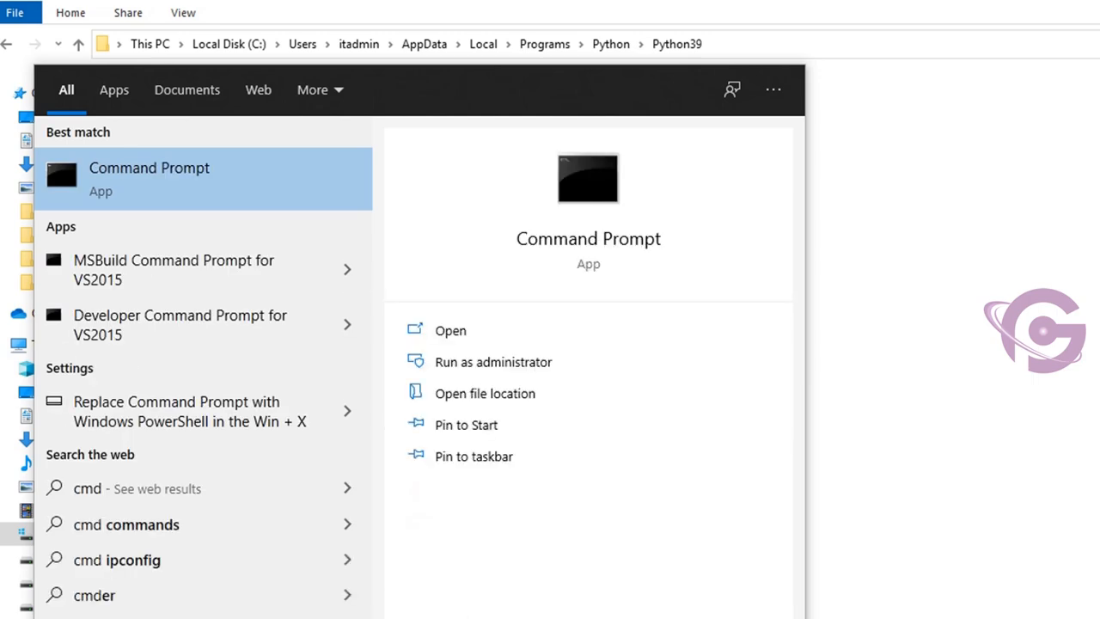
pyautogui.press('Return')
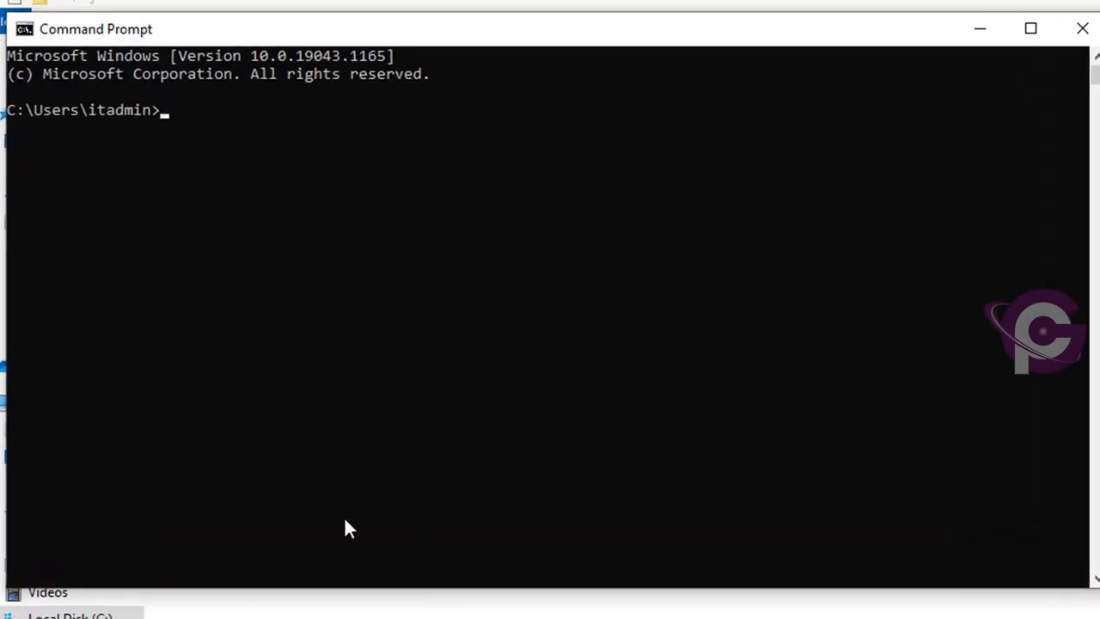
# - Run the pip3 command to check that pip is reachable, and look through its help output
pyautogui.write('pip3')
pyautogui.press('Return')
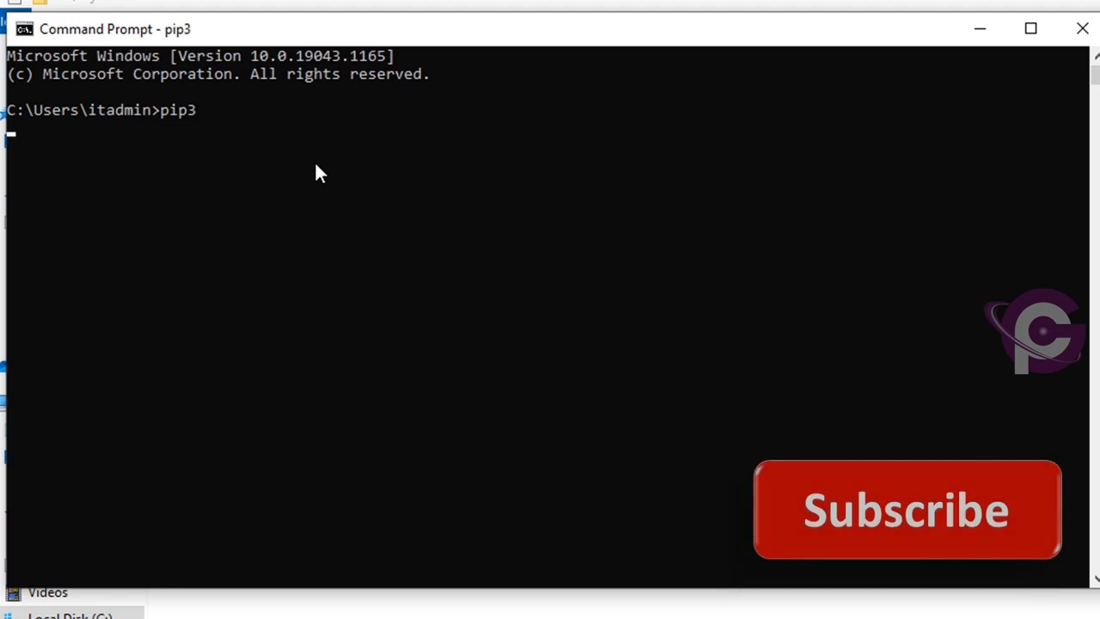
pyautogui.scroll(2, 411, 291)
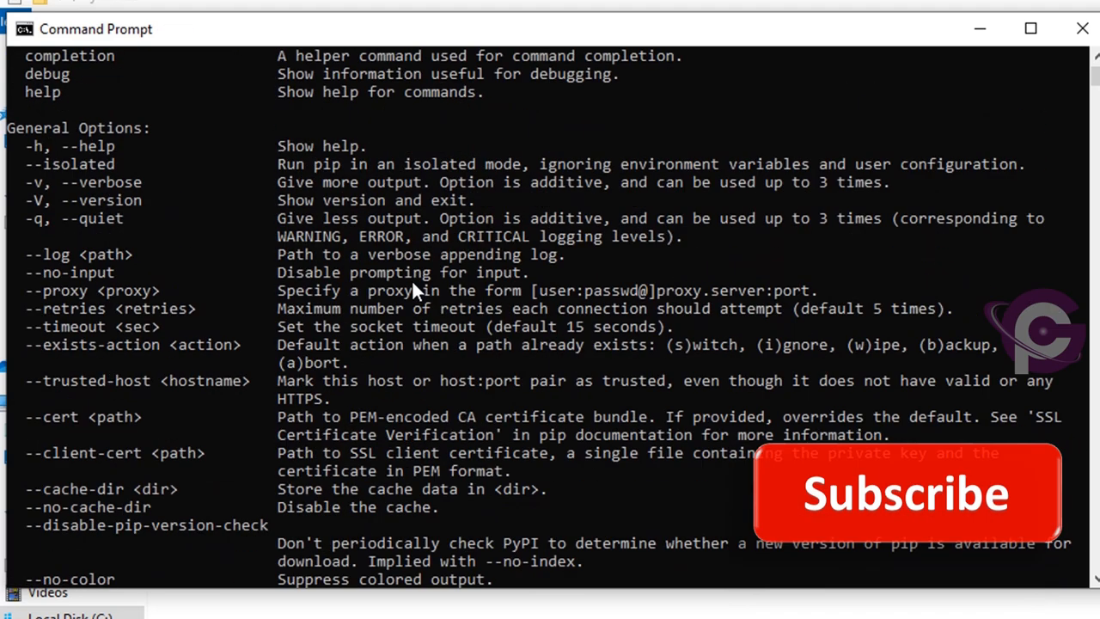
# - Start the Python interpreter from the command line with the py command
pyautogui.scroll(-5, 432, 339)
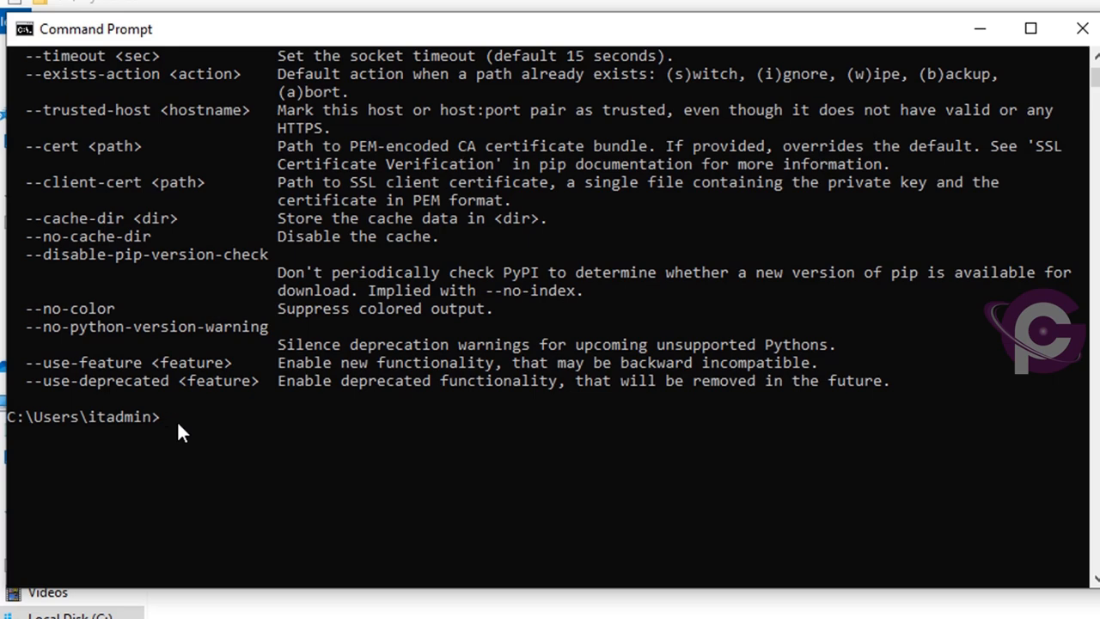
pyautogui.press('Return')
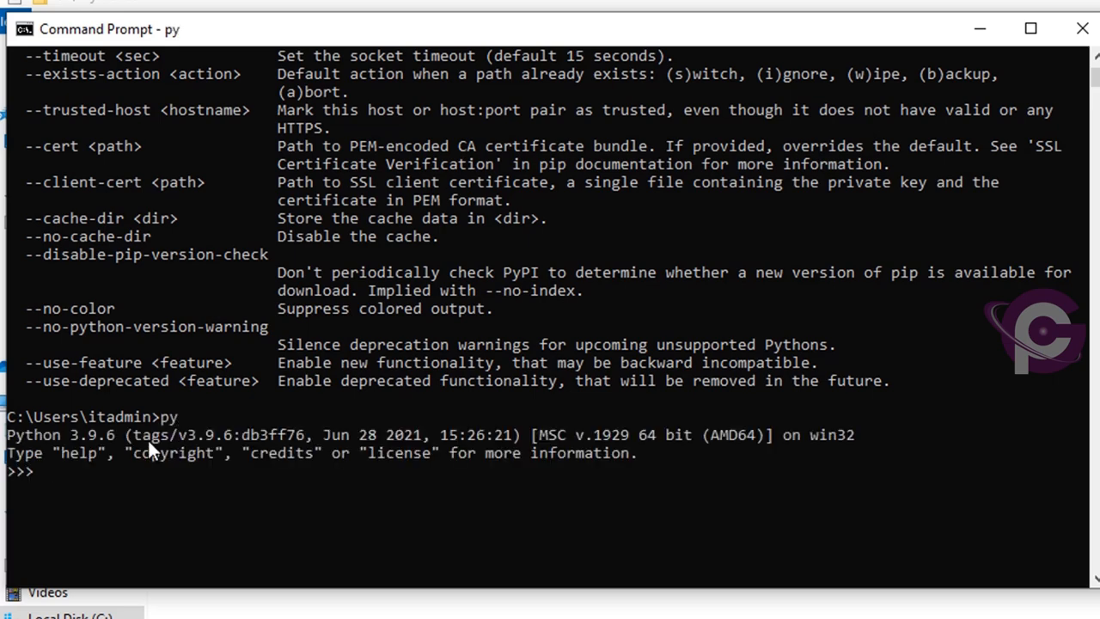